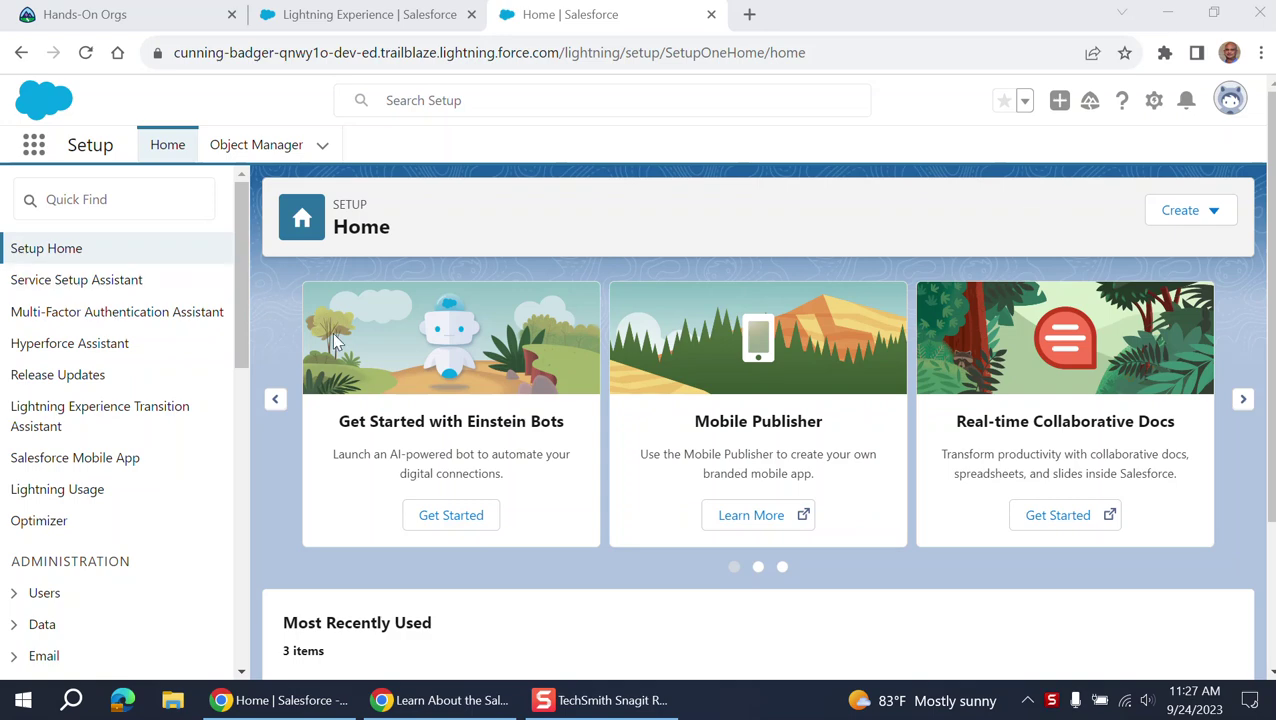
Open the gear menu from Setup Home to list the setup destinations
click(1155, 108)
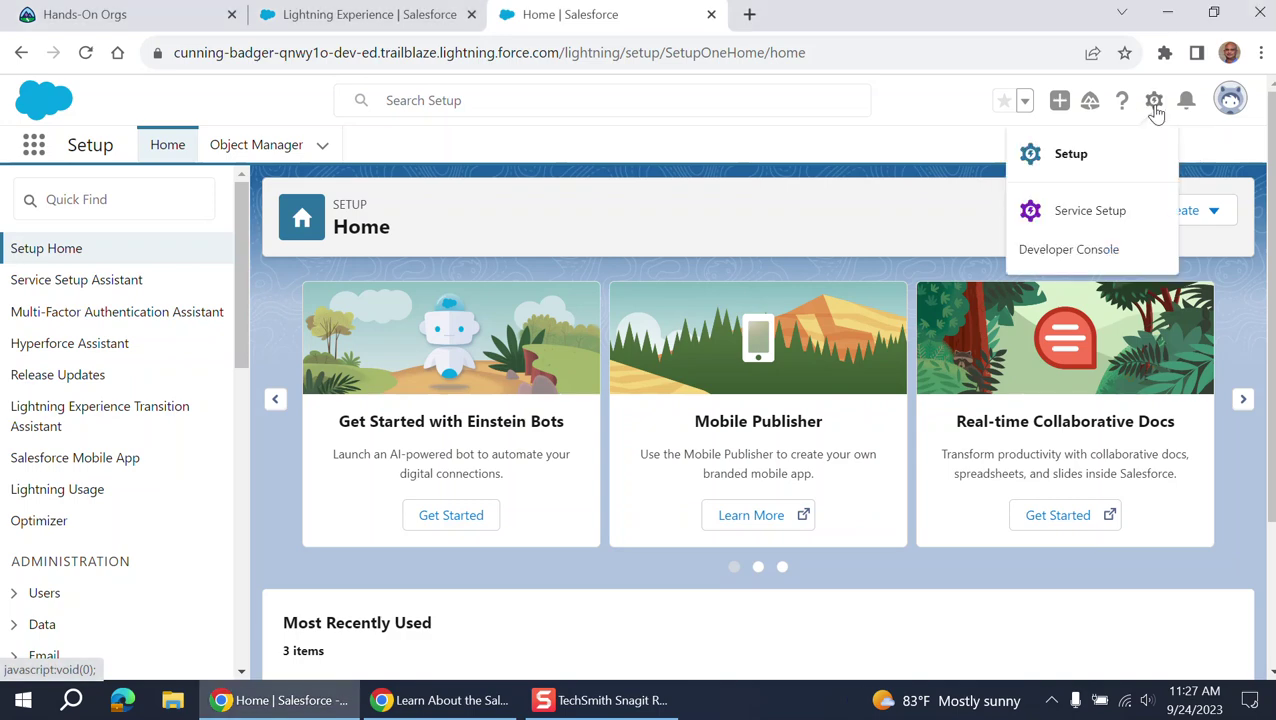
Open Setup in a new tab and reach the Users page through a 'user' Quick Find search
click(1079, 159)
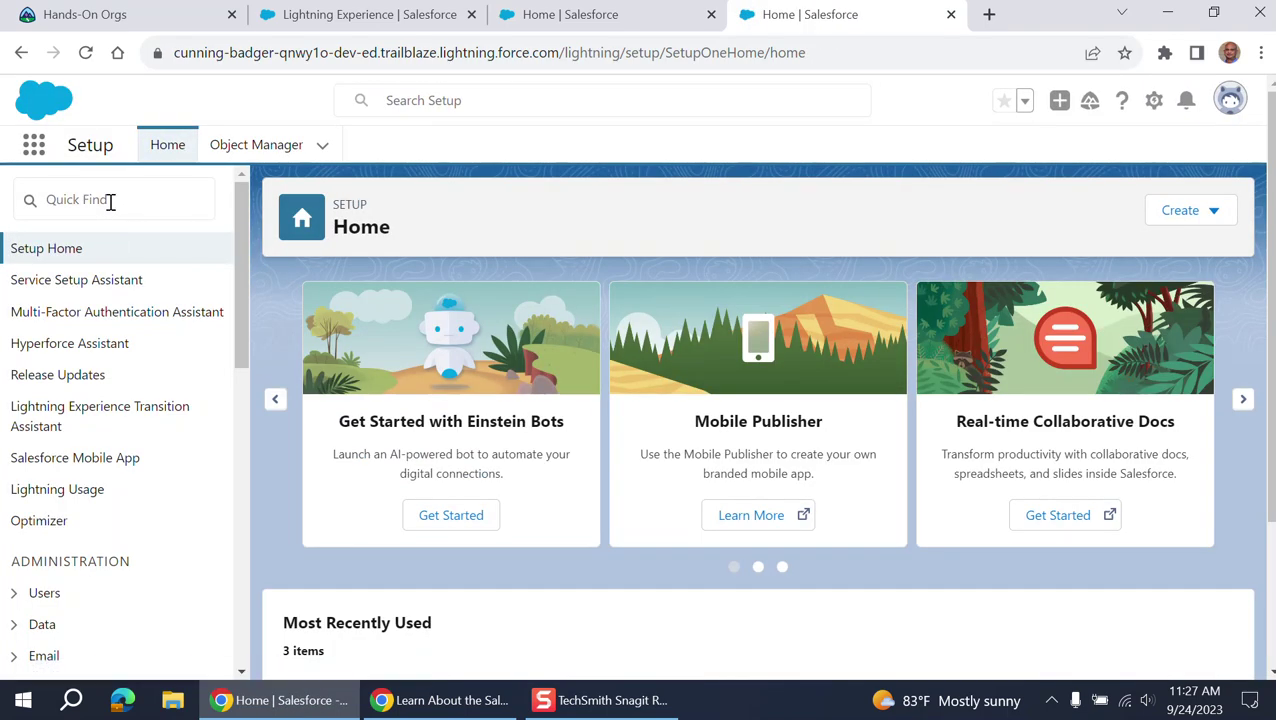
click(143, 199)
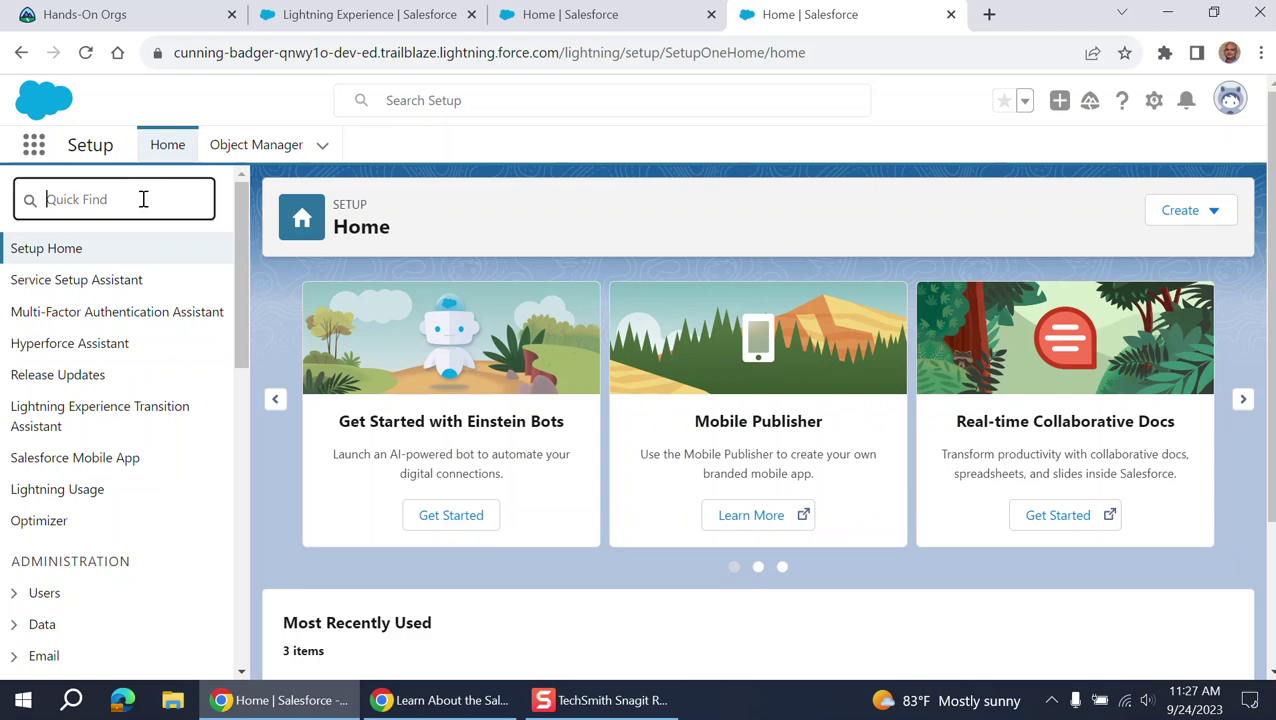
text(user)
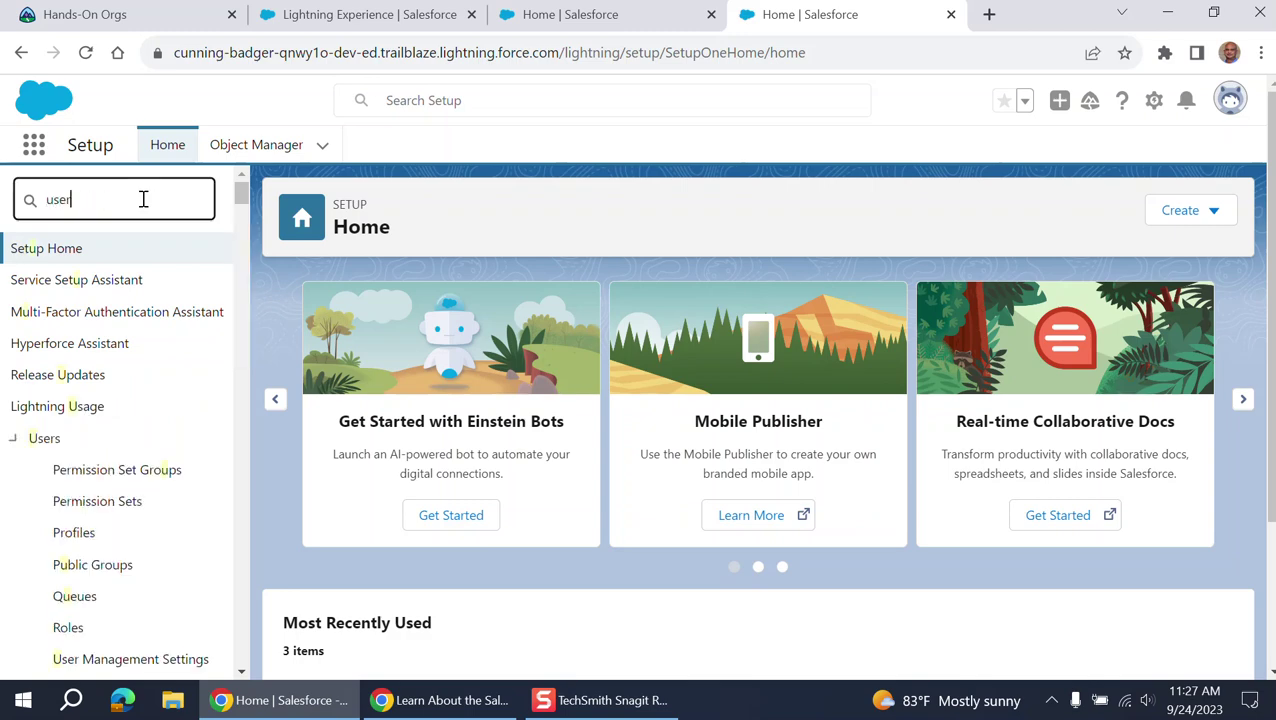
click(78, 501)
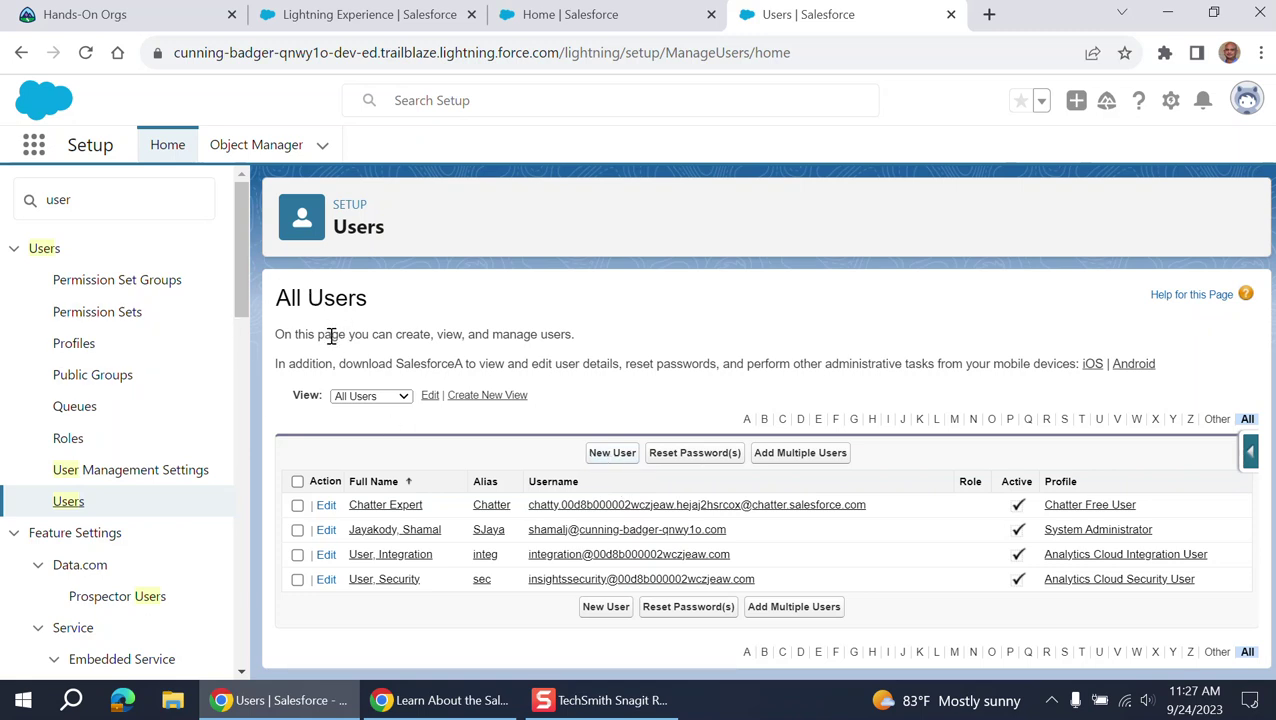
Open the New User form, scroll through its fields, and cancel without saving
click(610, 455)
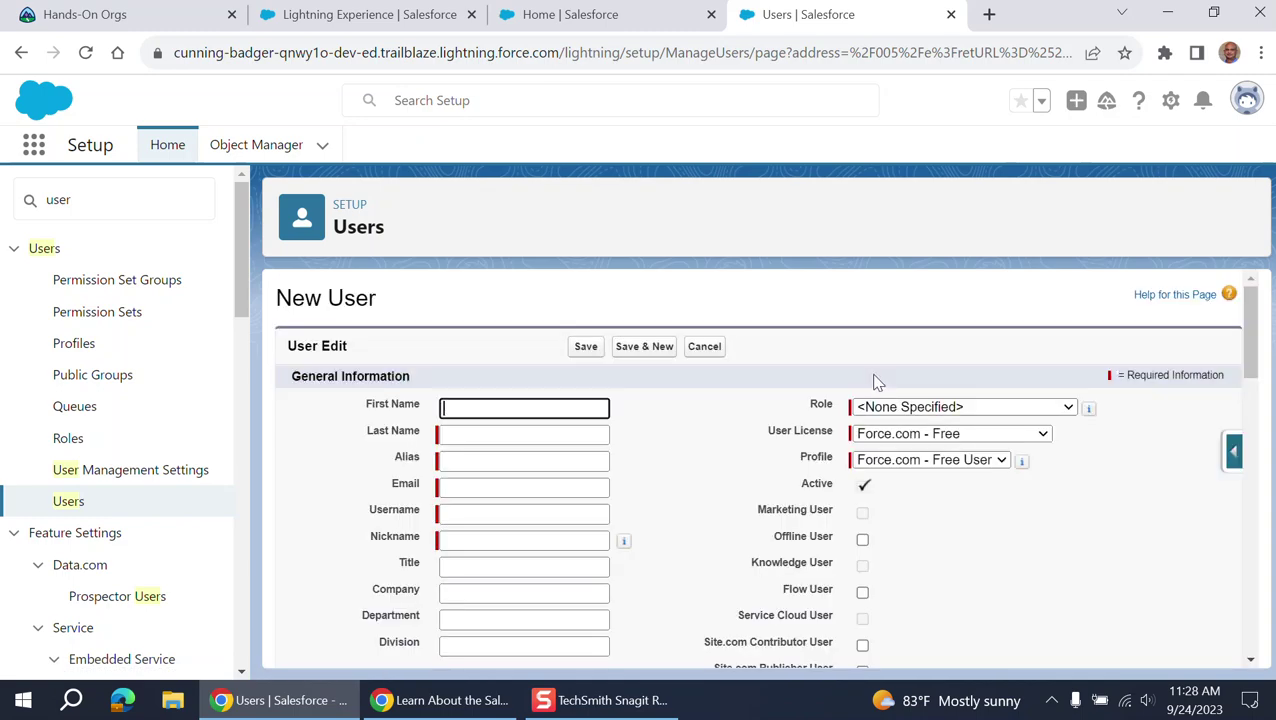
scroll(876, 385, down, 6)
scroll(876, 389, up, 6)
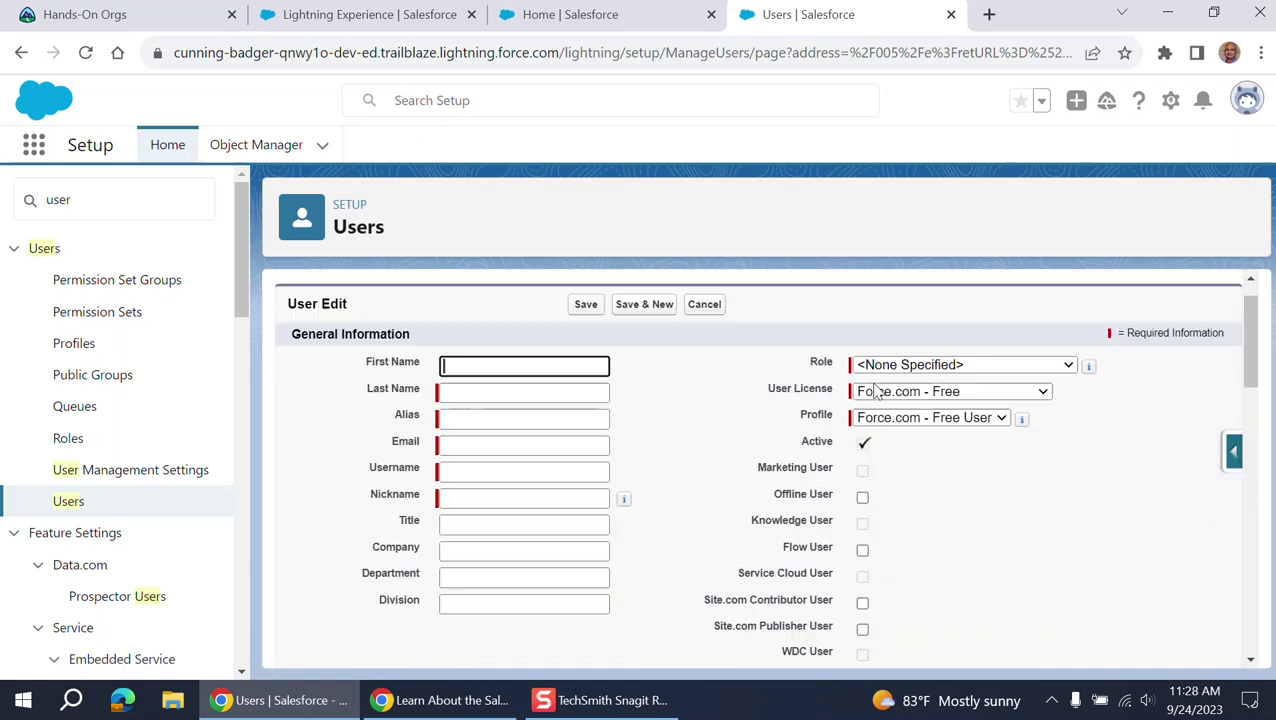
scroll(704, 418, down, 1)
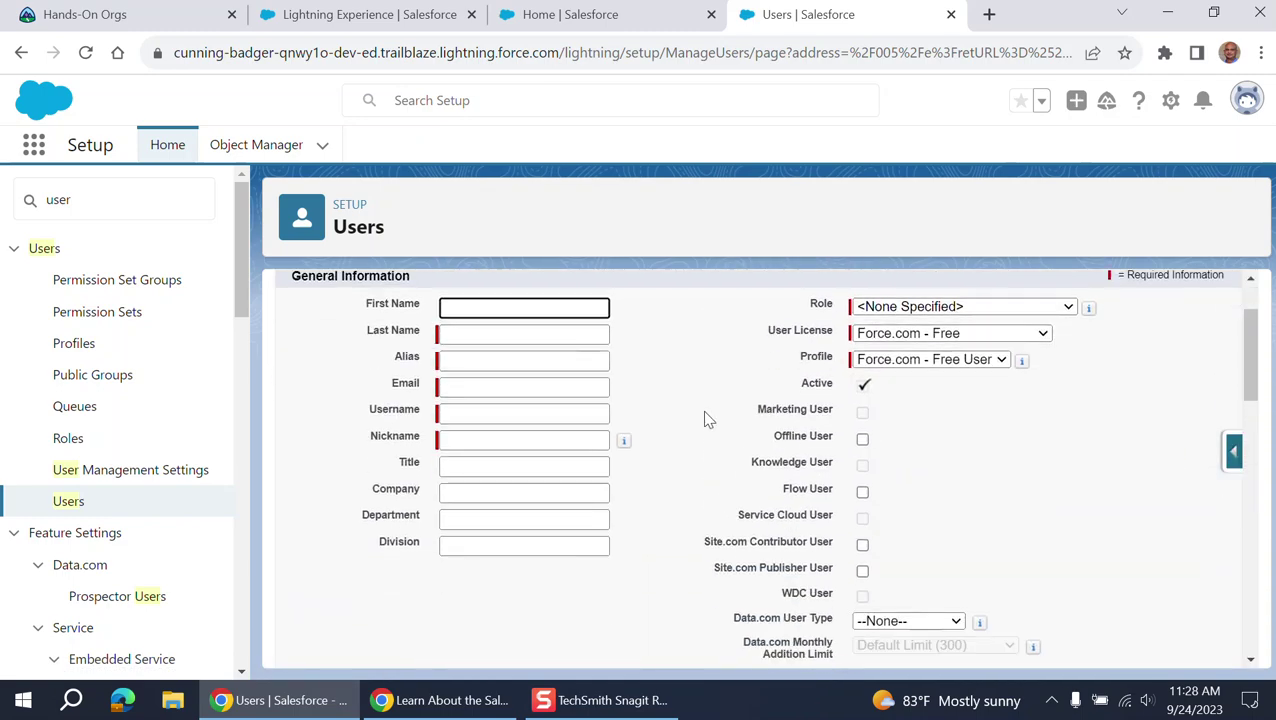
scroll(818, 368, down, 2)
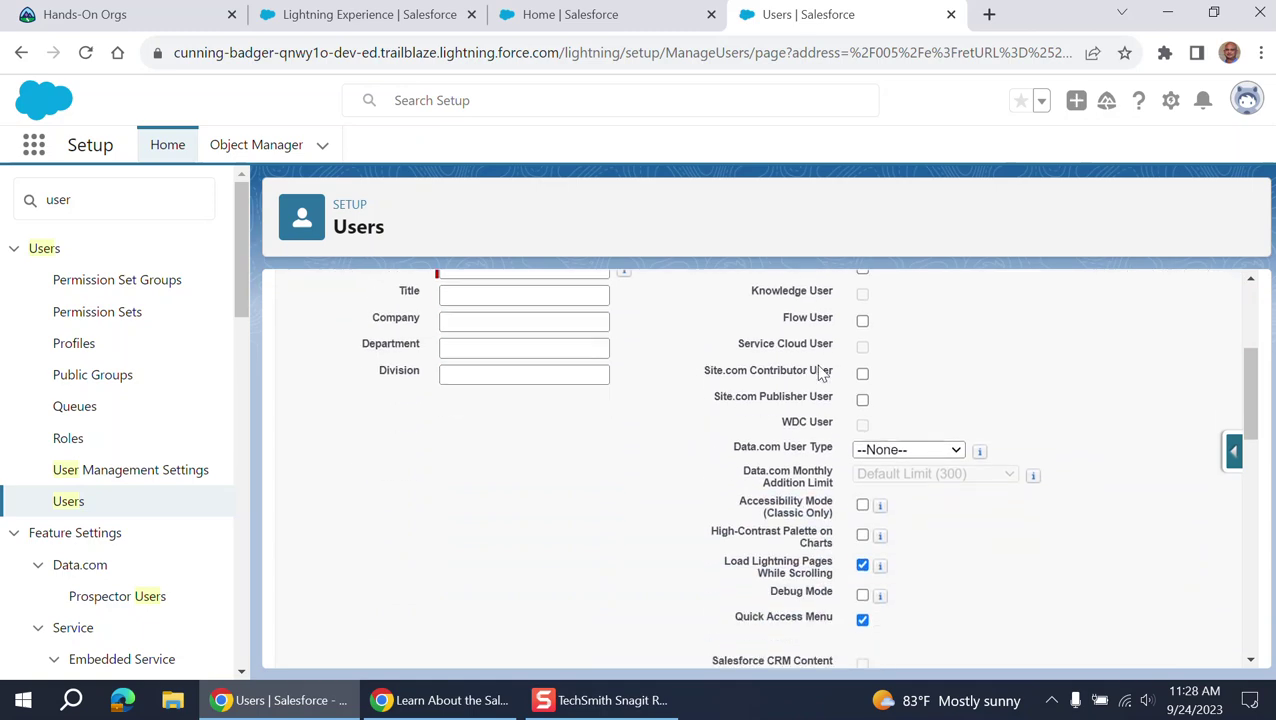
scroll(820, 370, up, 3)
click(705, 346)
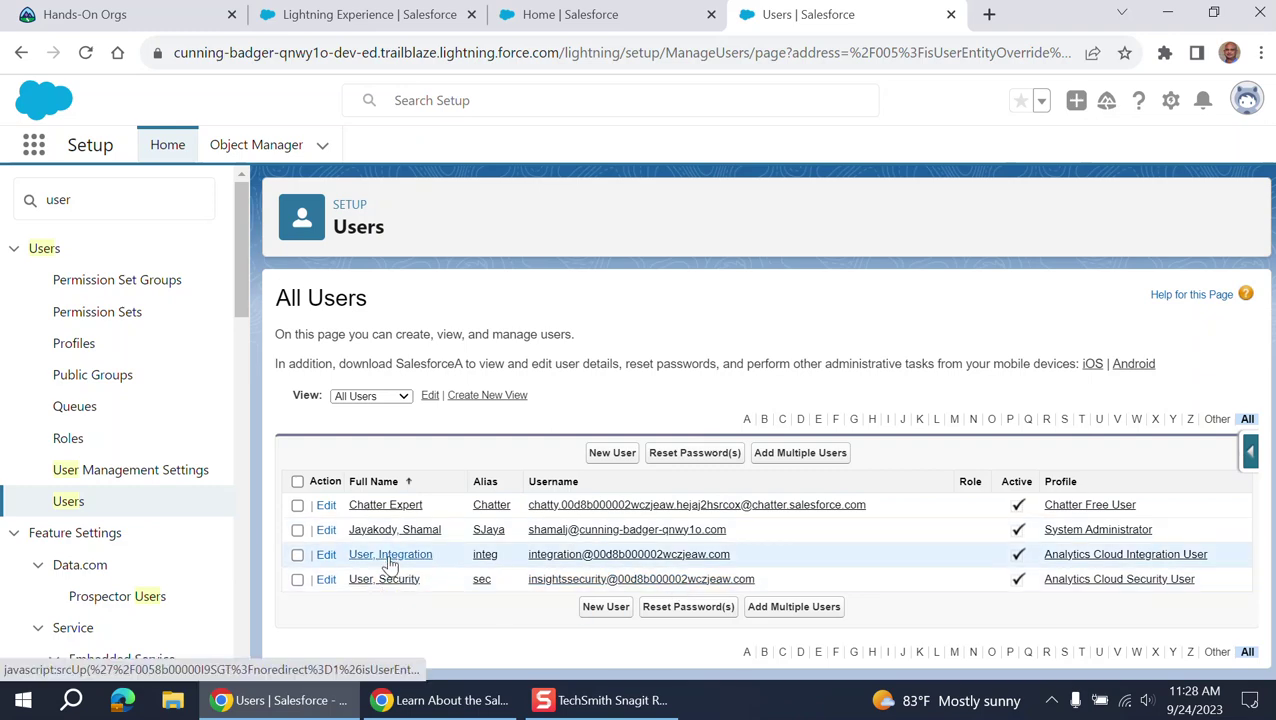
View the Integration User's details, then open the Add Multiple Users form
click(390, 556)
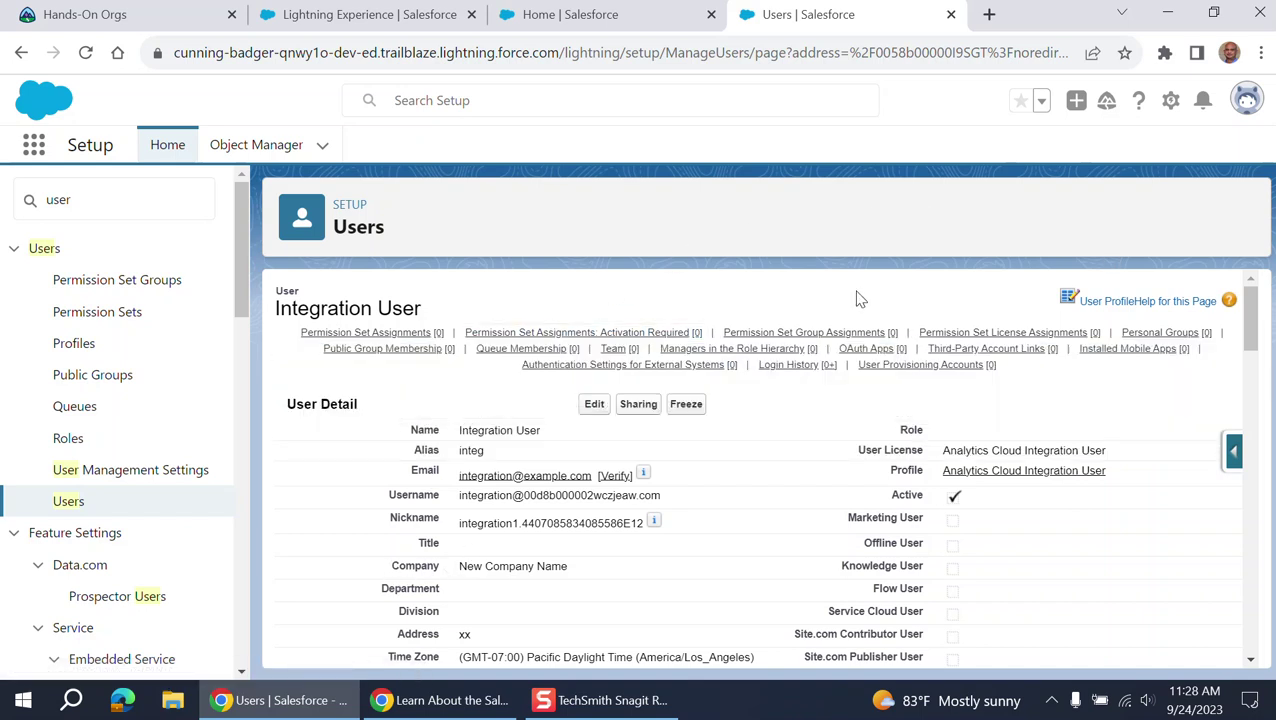
click(74, 505)
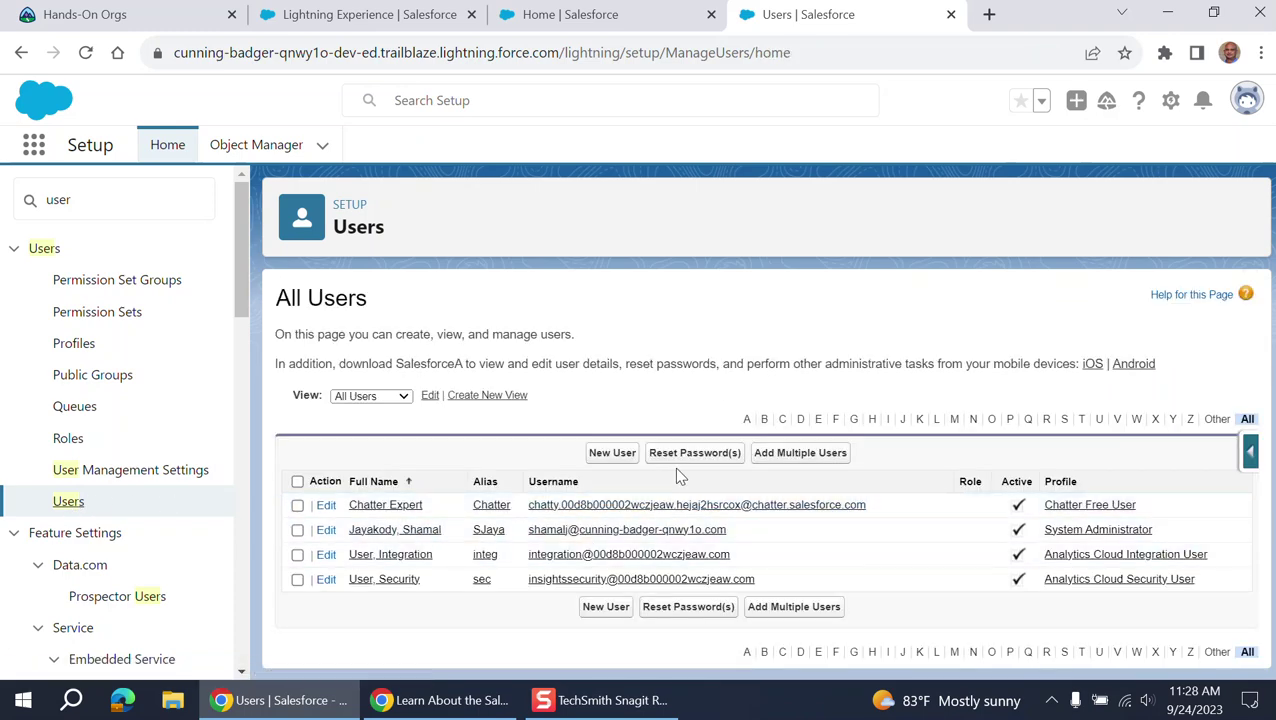
click(796, 459)
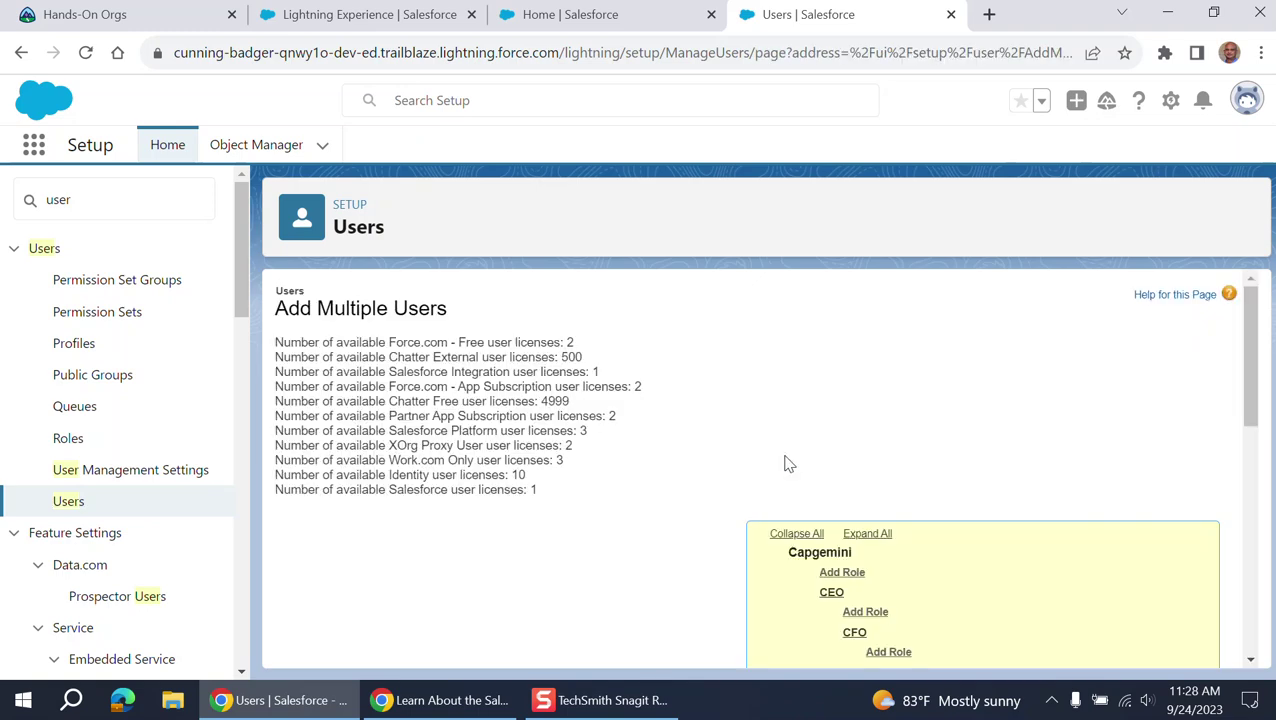
scroll(874, 396, down, 6)
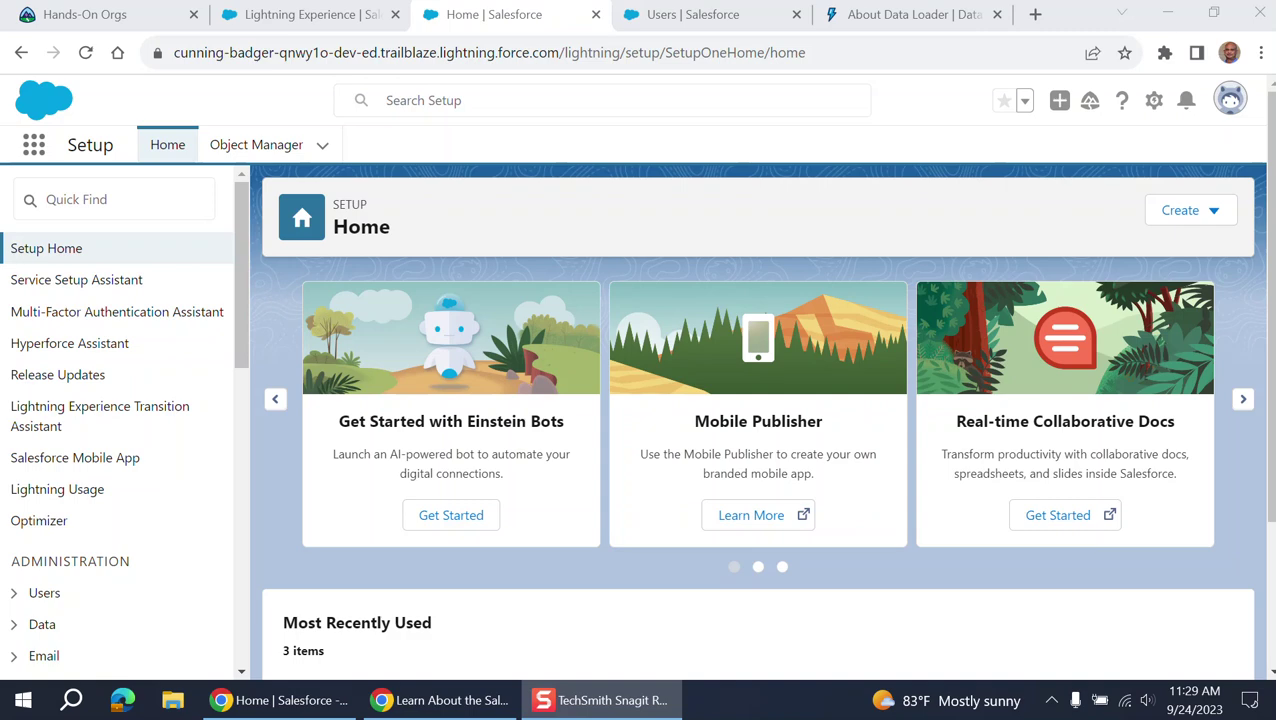
click(902, 16)
Browse the About Data Loader documentation page and its Discover menu
mouse_move(605, 186)
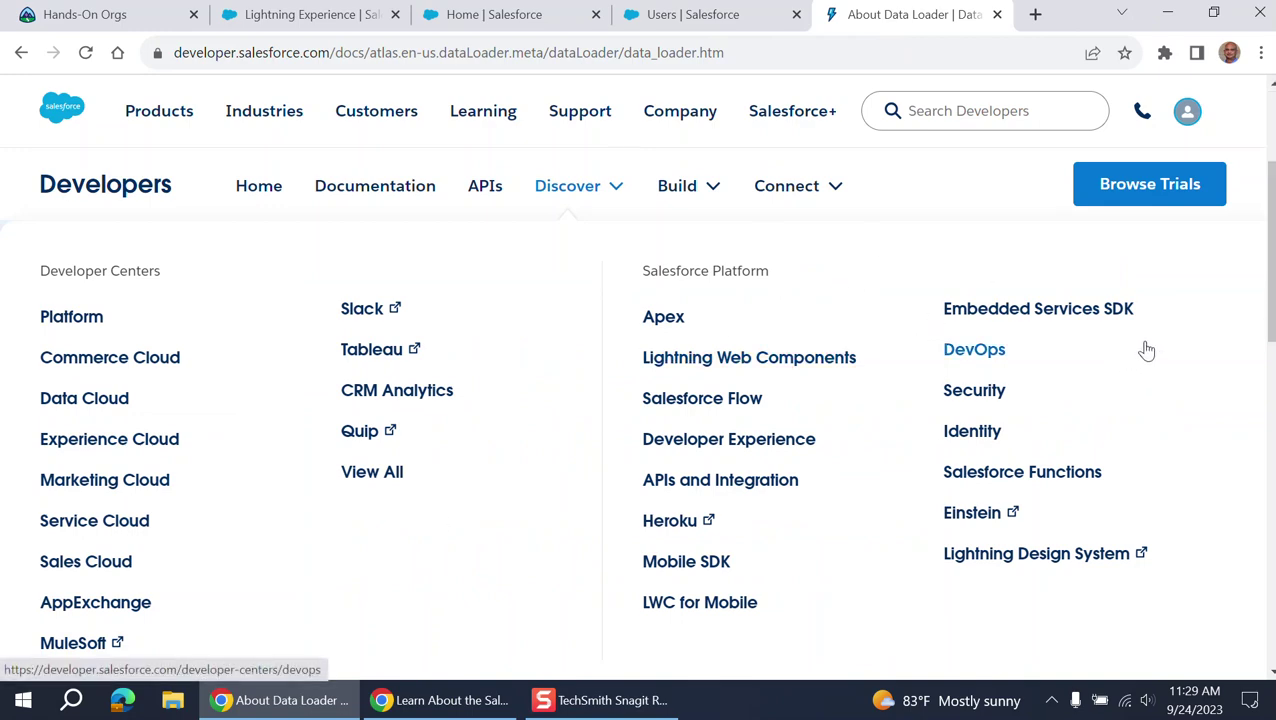
scroll(1165, 370, down, 1)
scroll(1185, 400, up, 1)
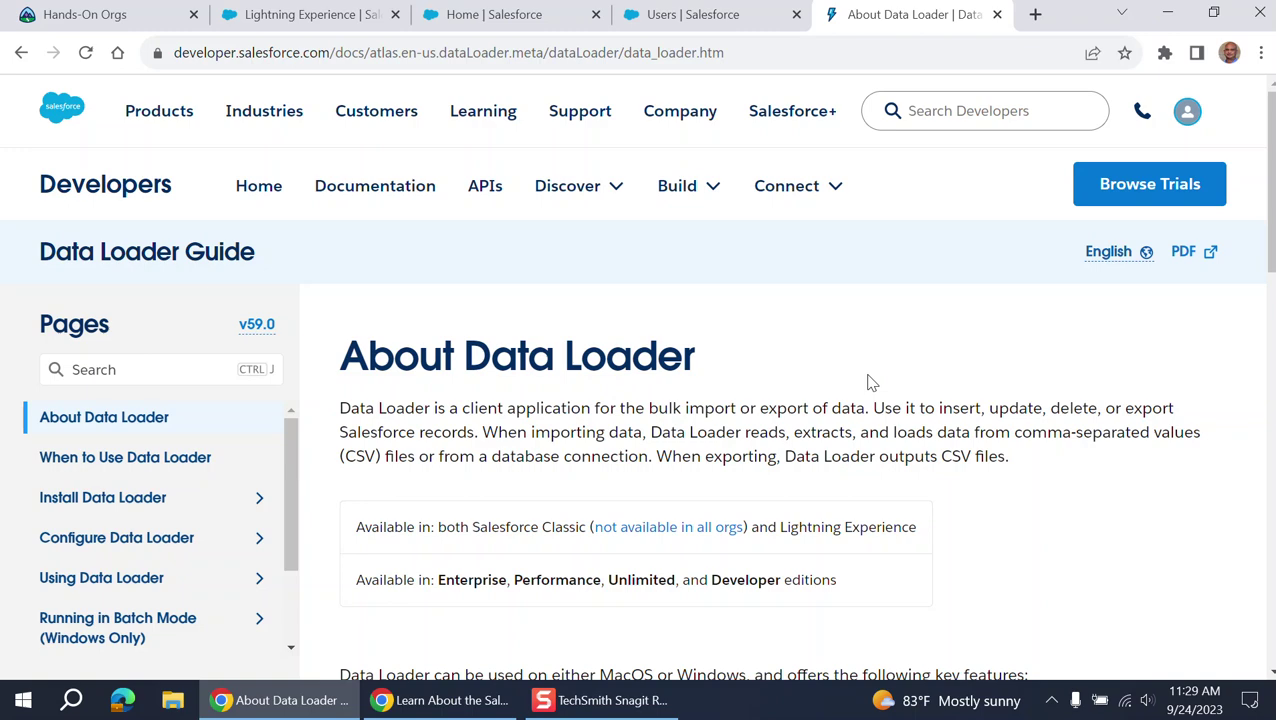
scroll(868, 380, down, 3)
scroll(868, 380, up, 3)
Back in Setup, open the Data Export page through a 'data' Quick Find search
click(674, 18)
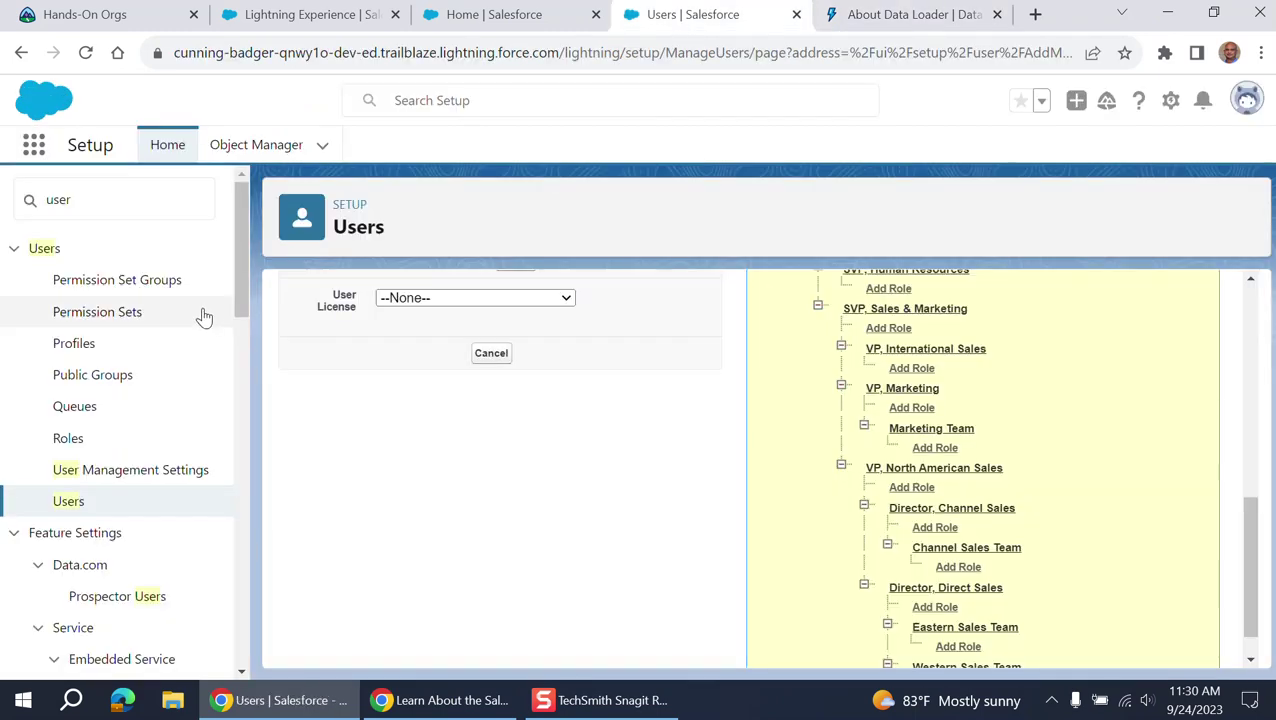
drag(104, 193, 8, 116)
text(data)
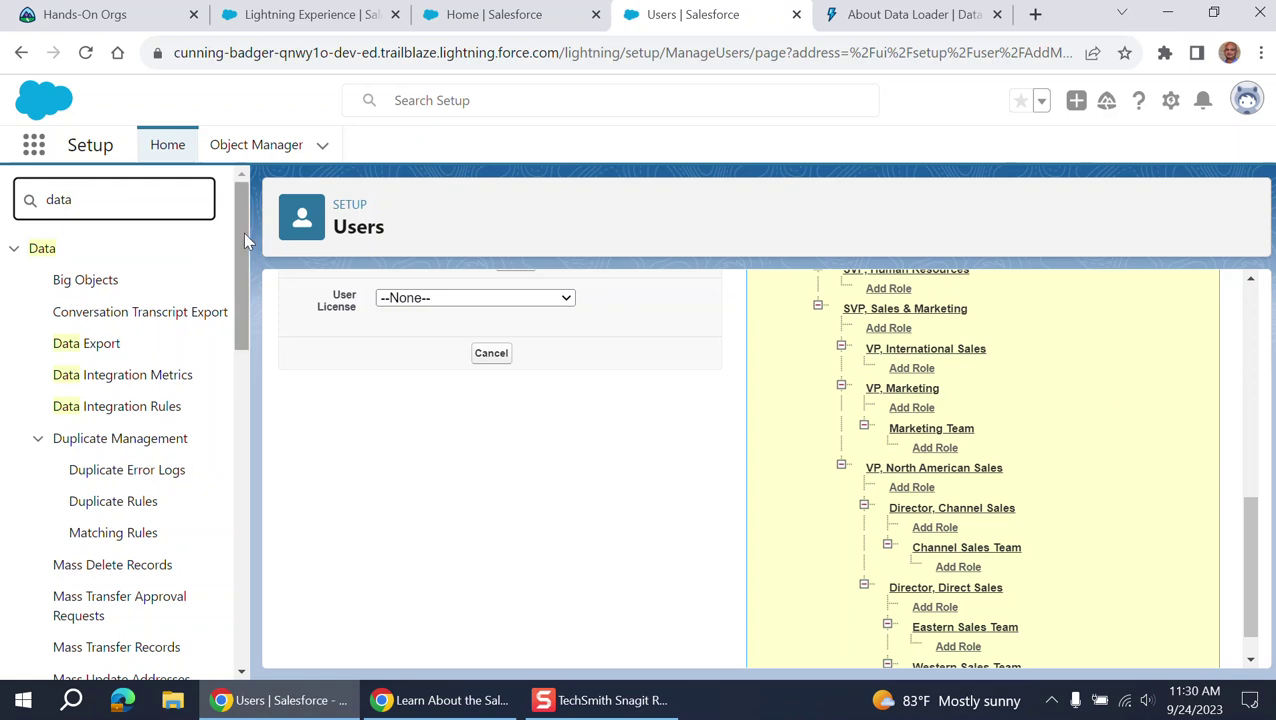
scroll(228, 265, down, 5)
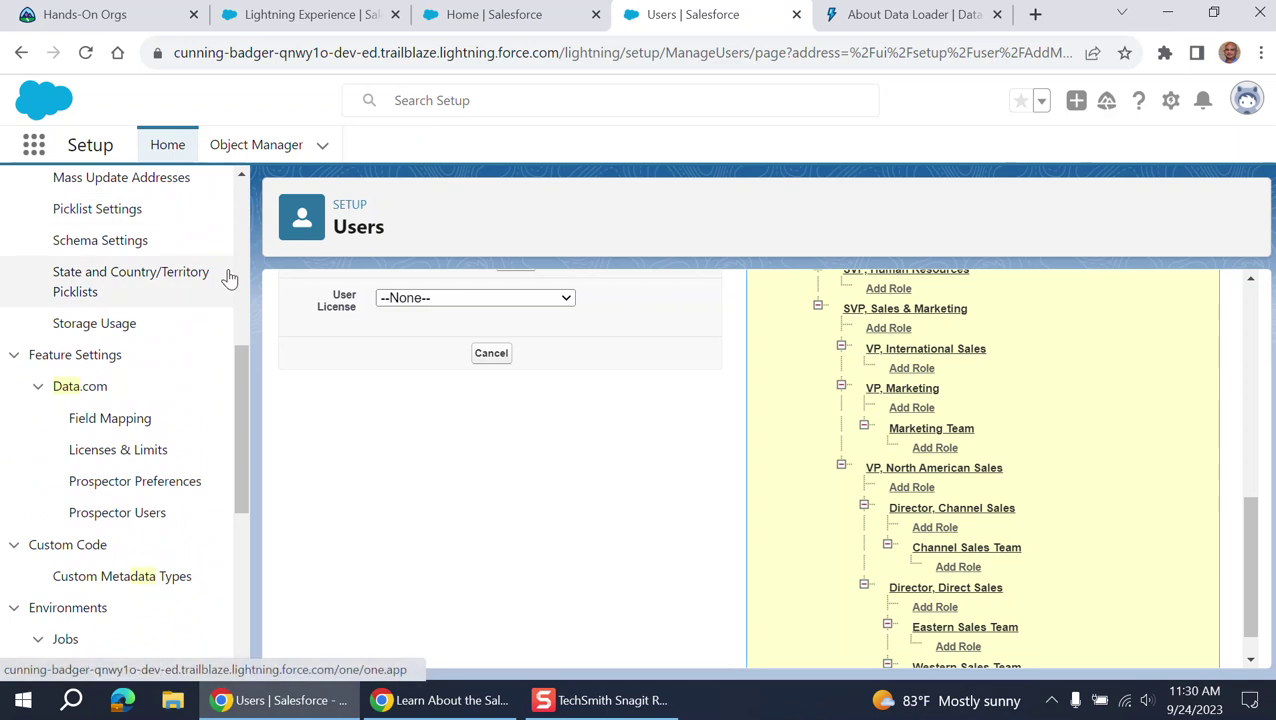
scroll(228, 276, up, 5)
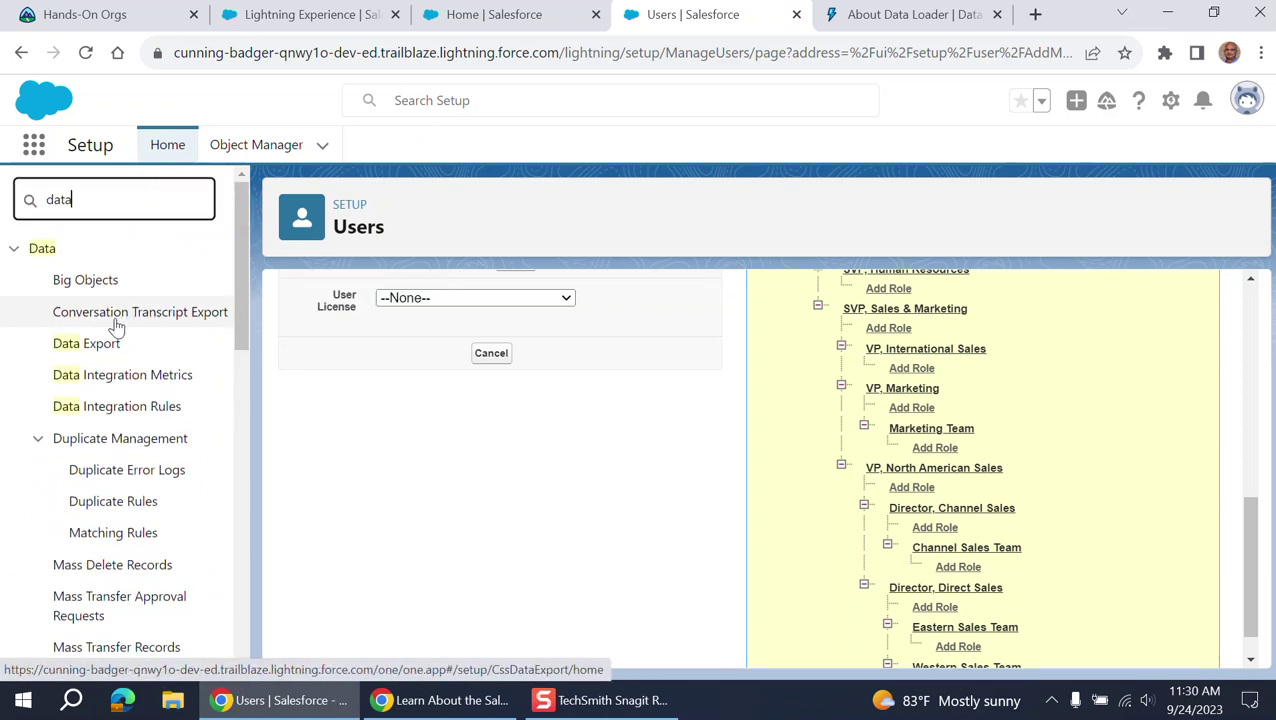
click(71, 347)
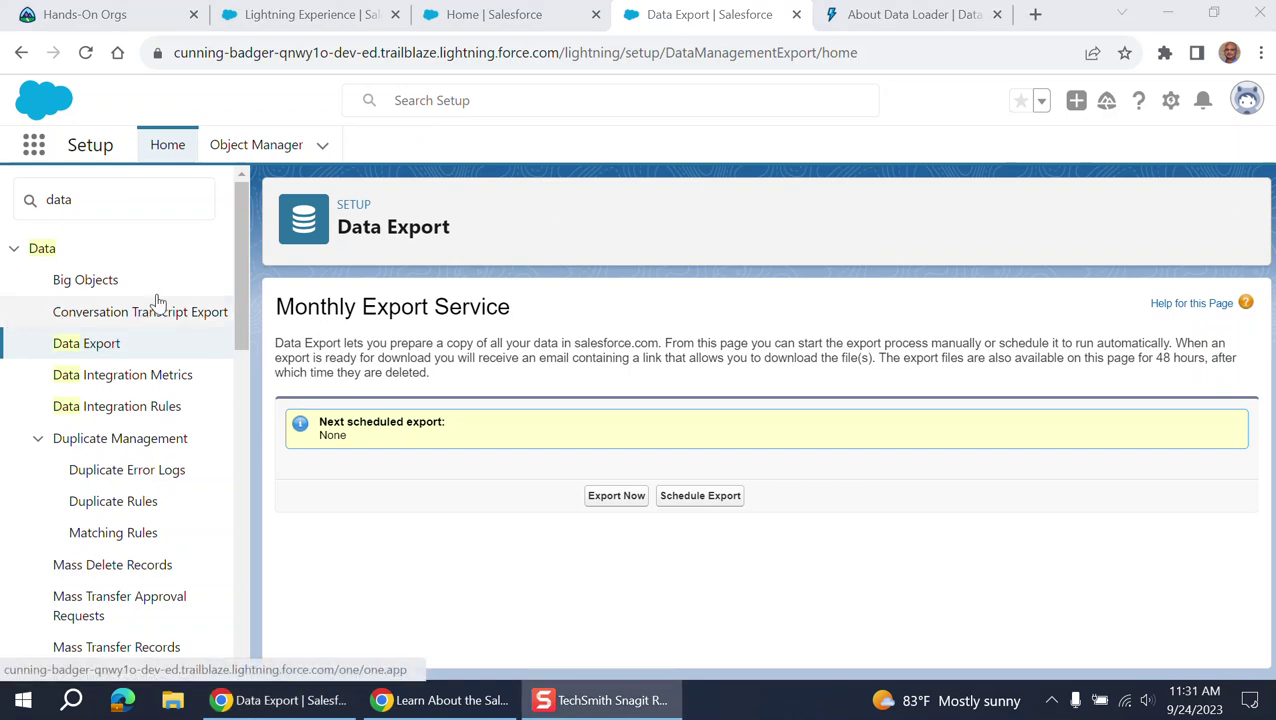
Replace the Quick Find text with 'secu' to list the Security setup pages
click(149, 207)
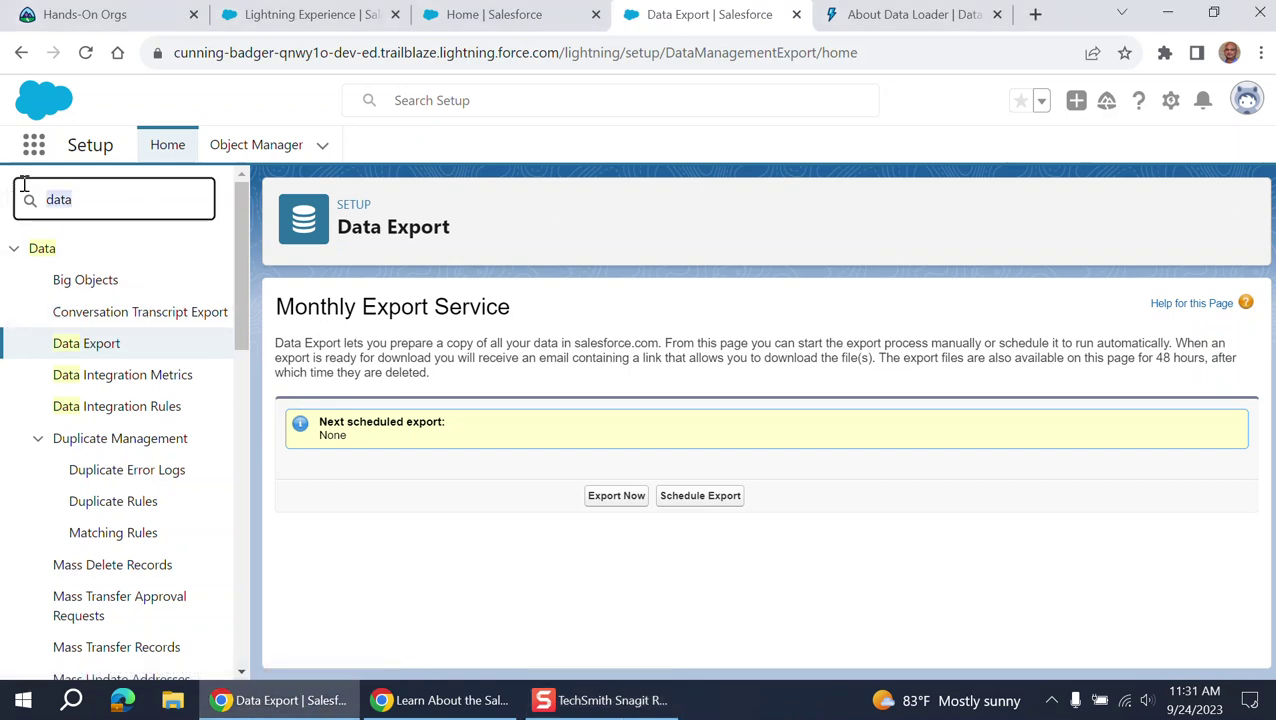
text(secu)
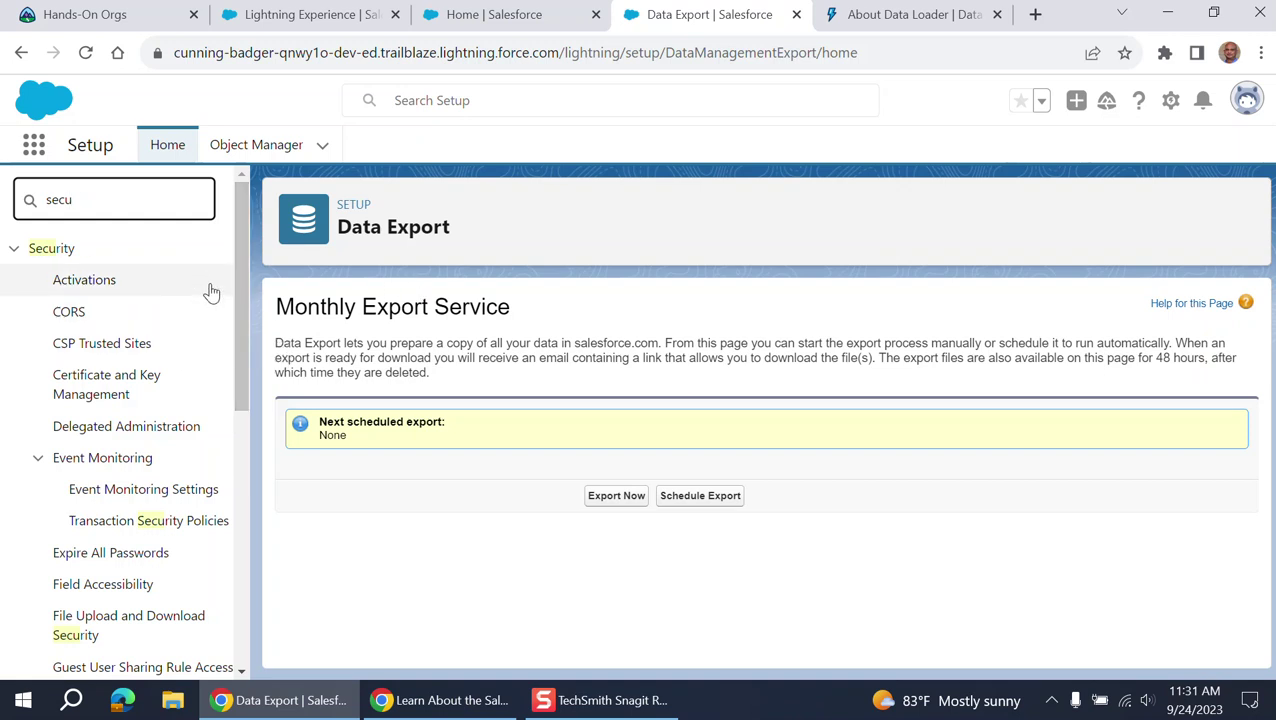
Clear the 'secu' Quick Find search so the full setup menu returns
drag(102, 199, 5, 191)
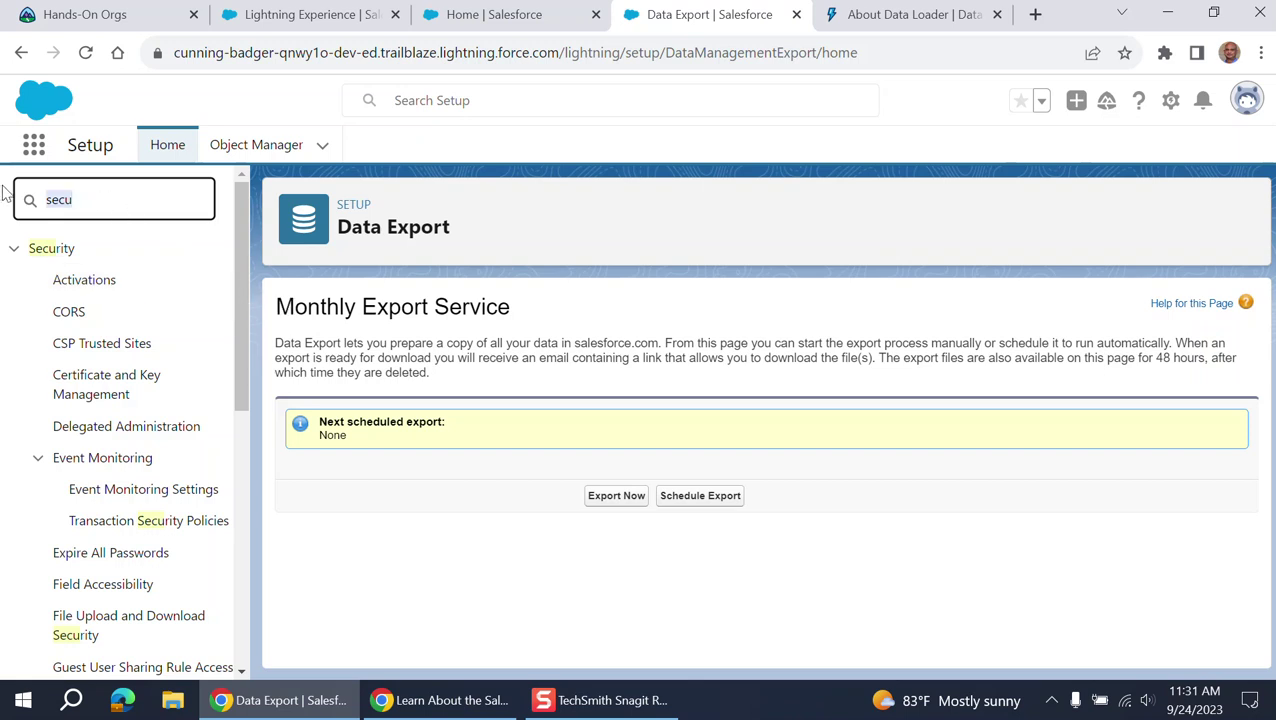
key(BackSpace)
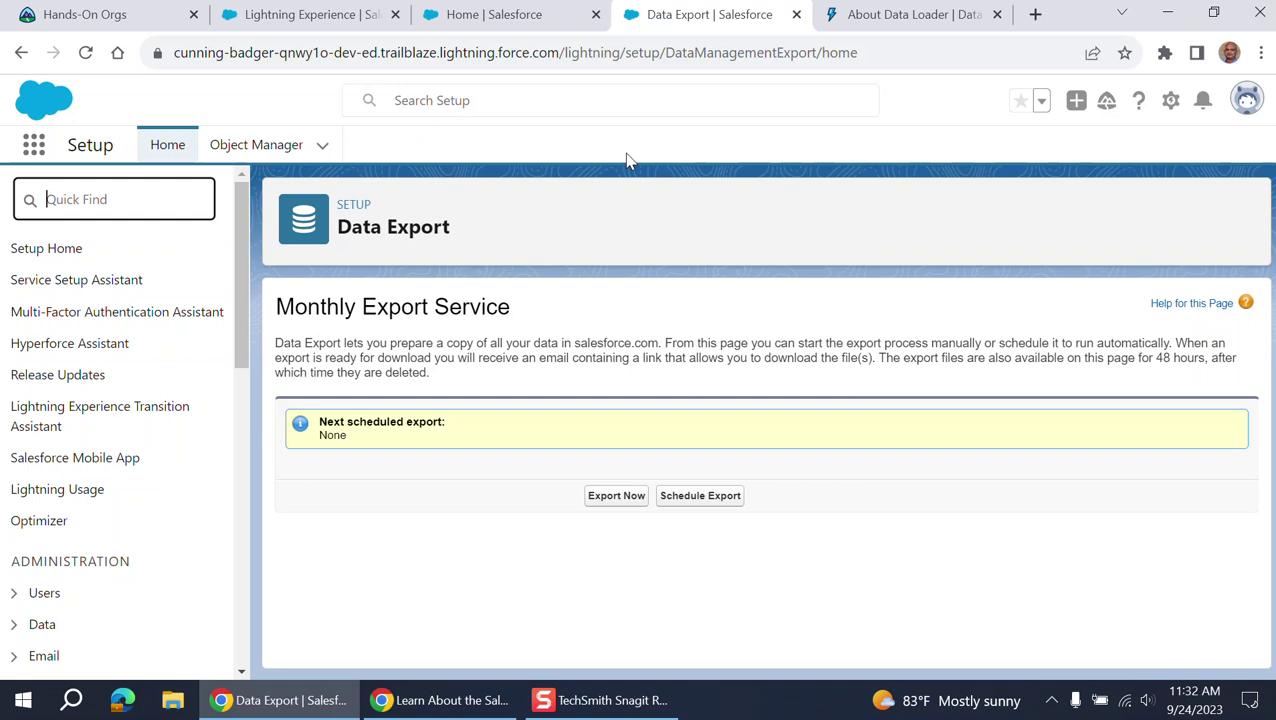
Search 'ana' and expand Analytics to reveal its Apps and Reports & Dashboards pages
text(ana)
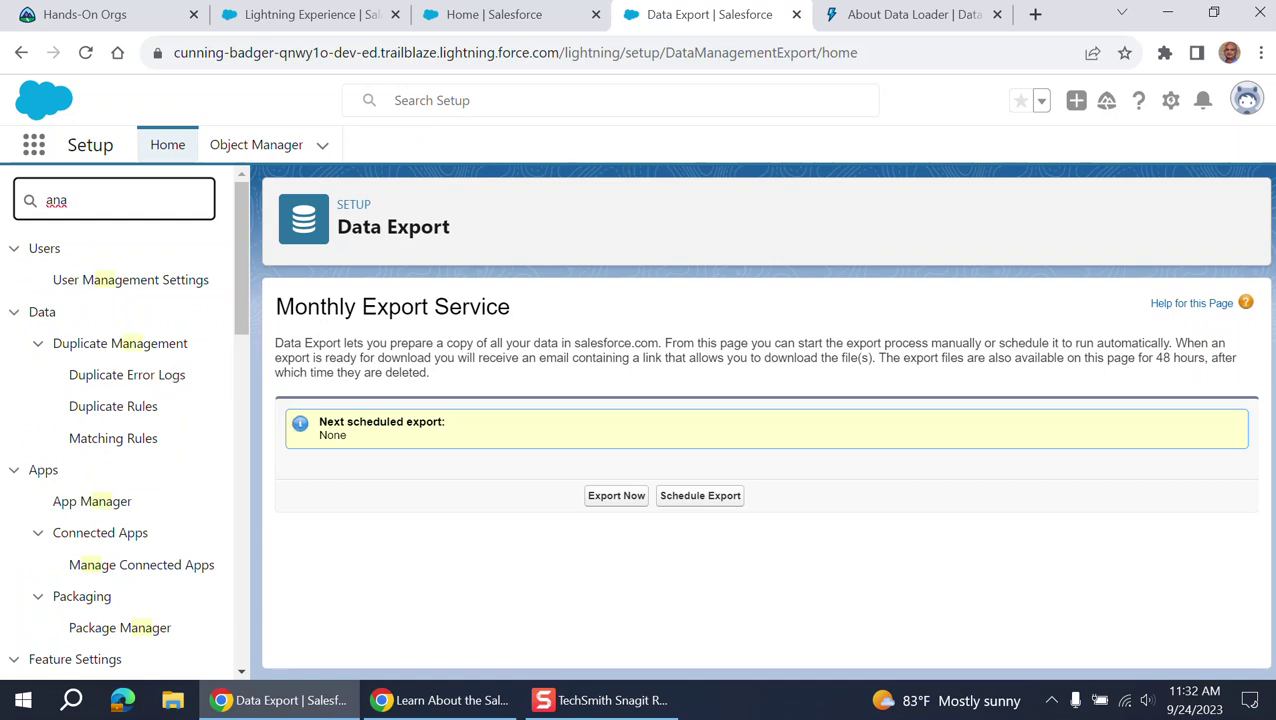
scroll(60, 450, down, 4)
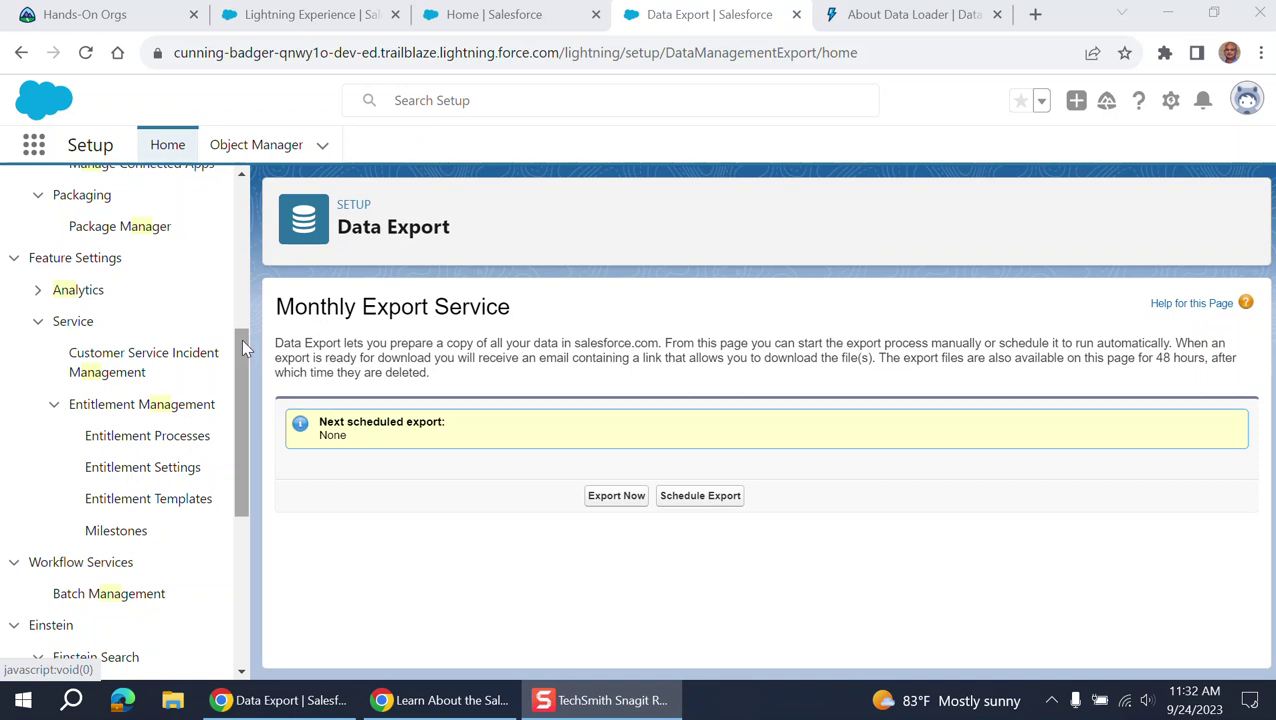
click(38, 291)
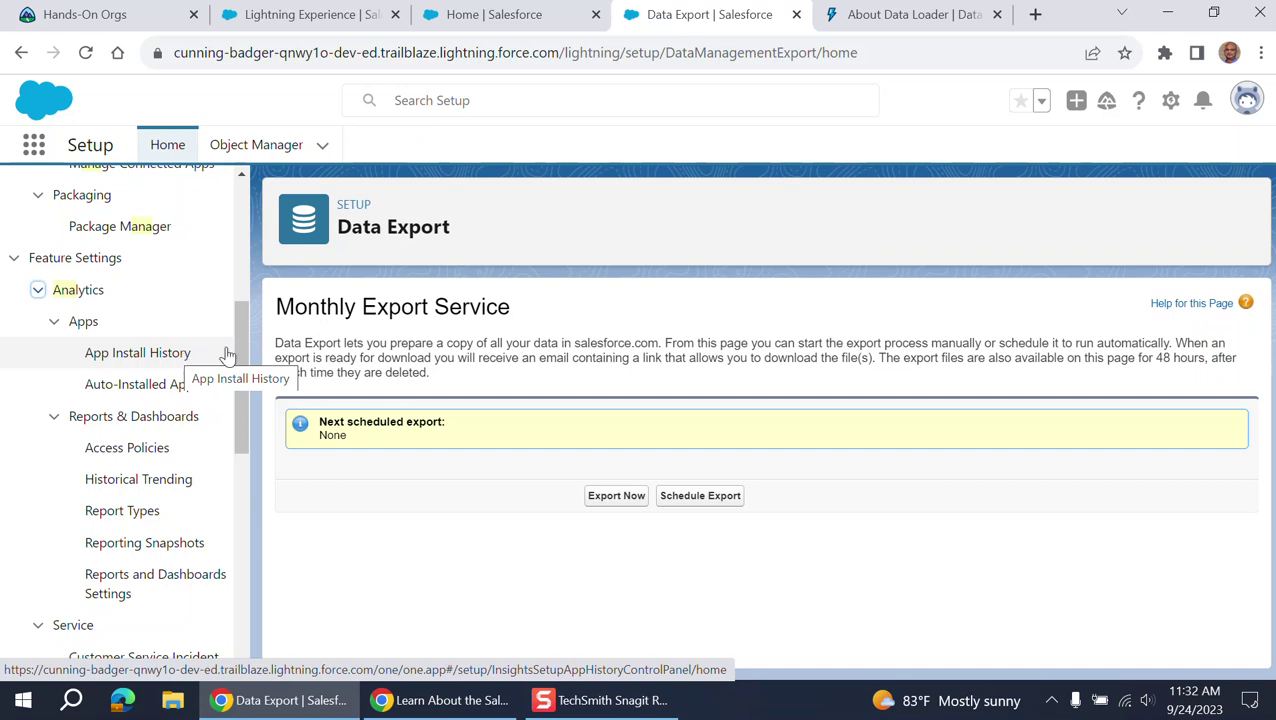
click(1172, 101)
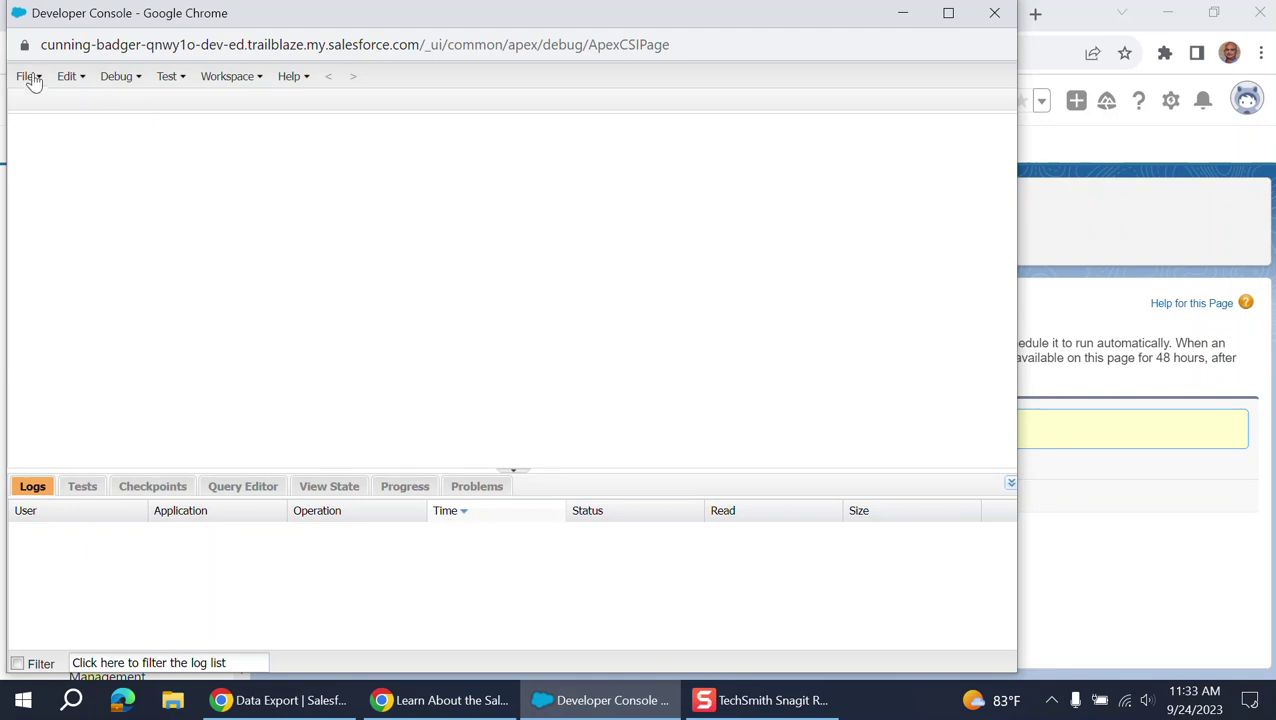
In Developer Console, show the Query Editor and open the tt_UtilController class
click(236, 489)
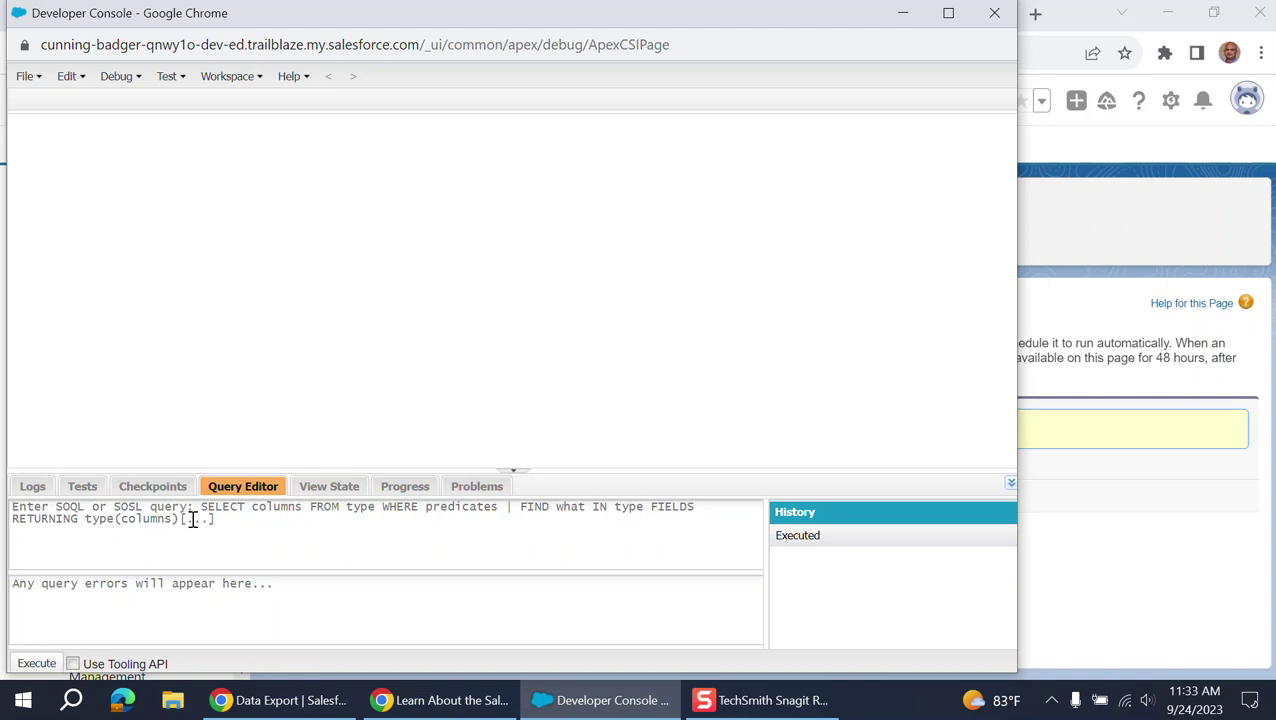
click(30, 78)
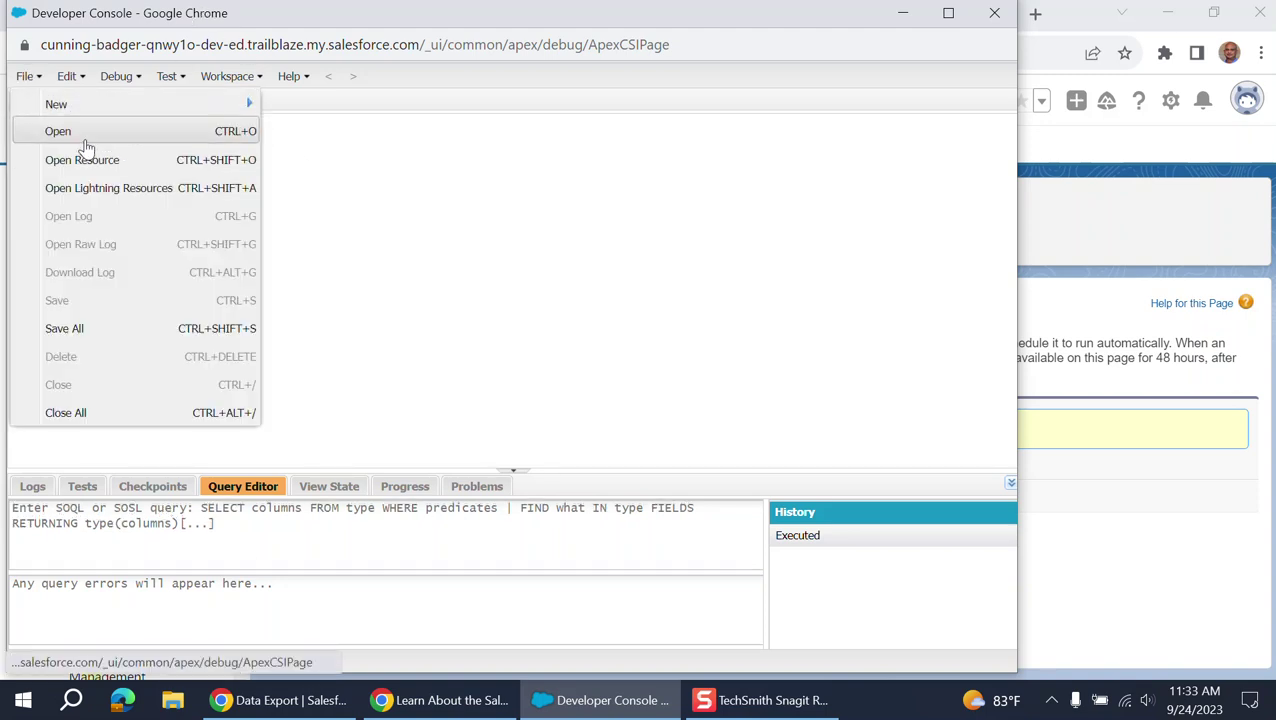
click(86, 139)
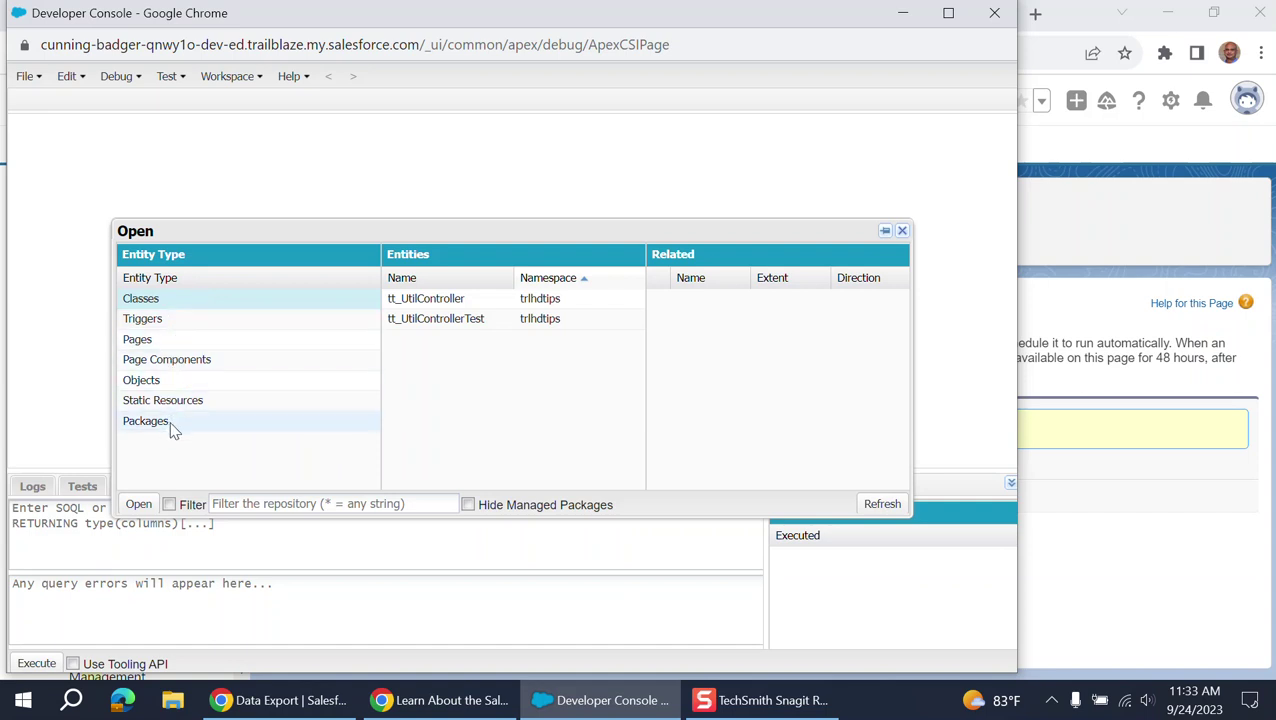
double_click(398, 300)
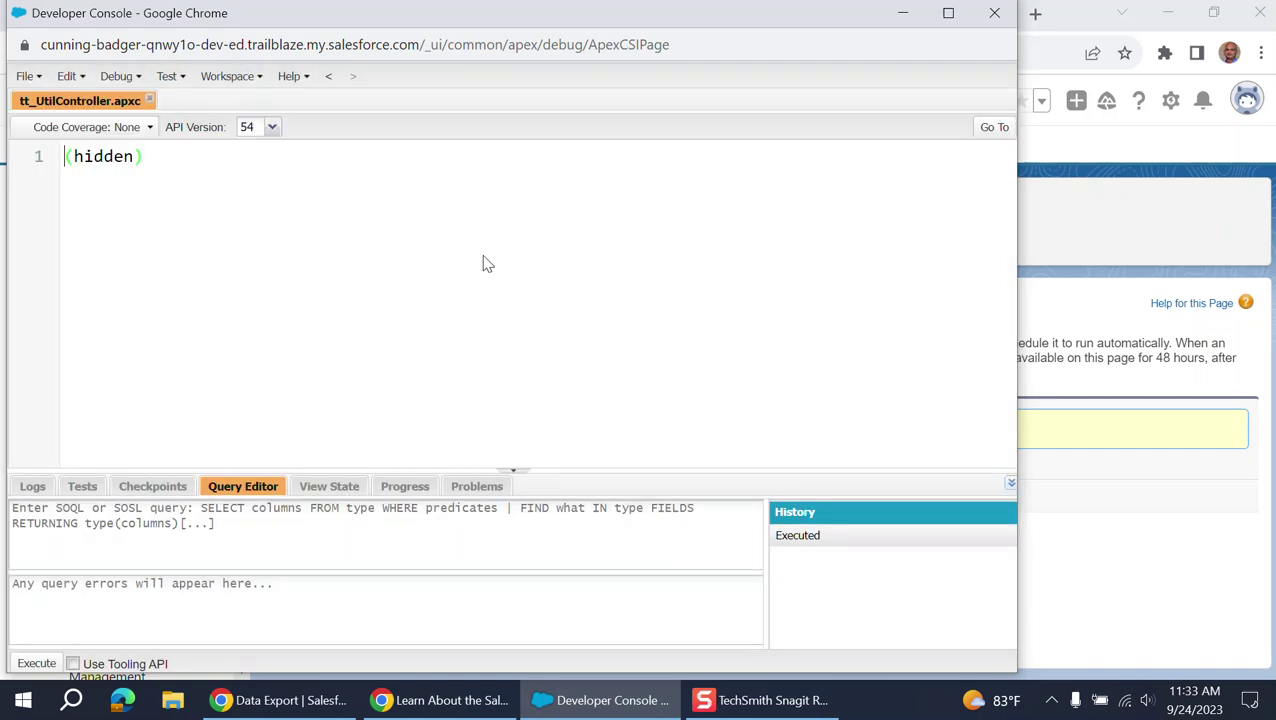
click(901, 18)
Open the Account object's Customer Priority field from Object Manager's Fields & Relationships
scroll(228, 392, up, 4)
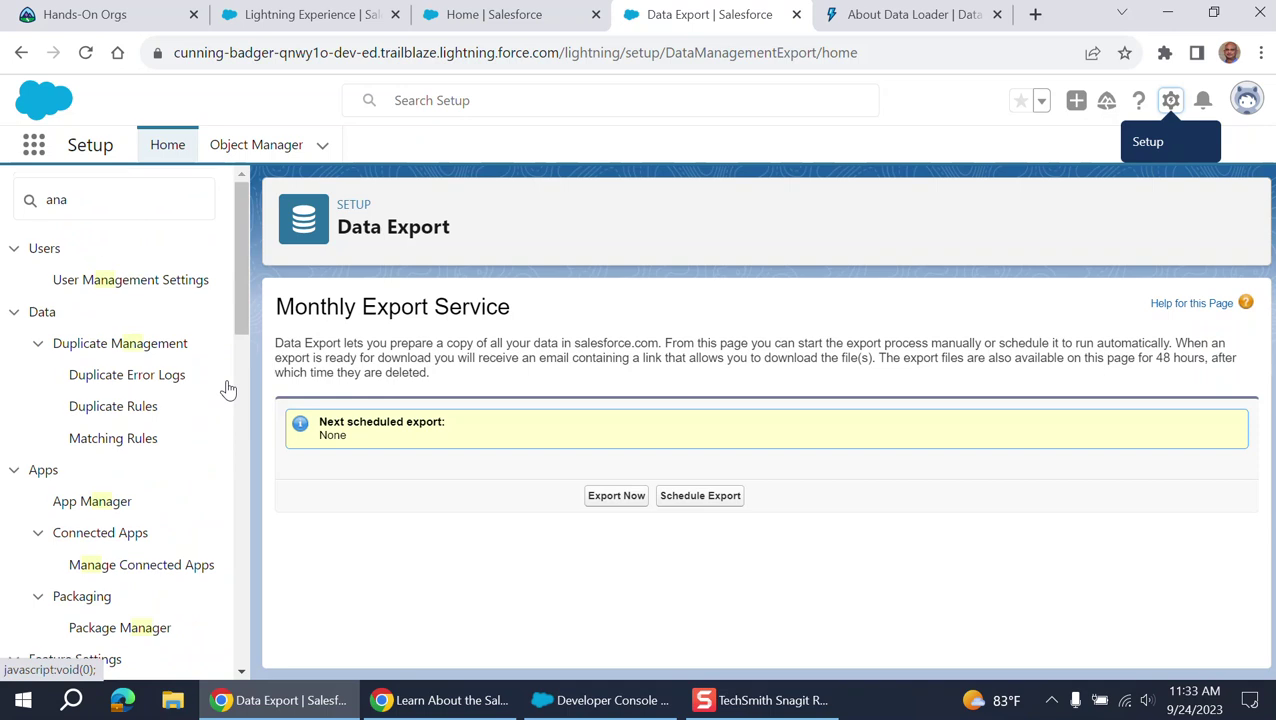
click(251, 150)
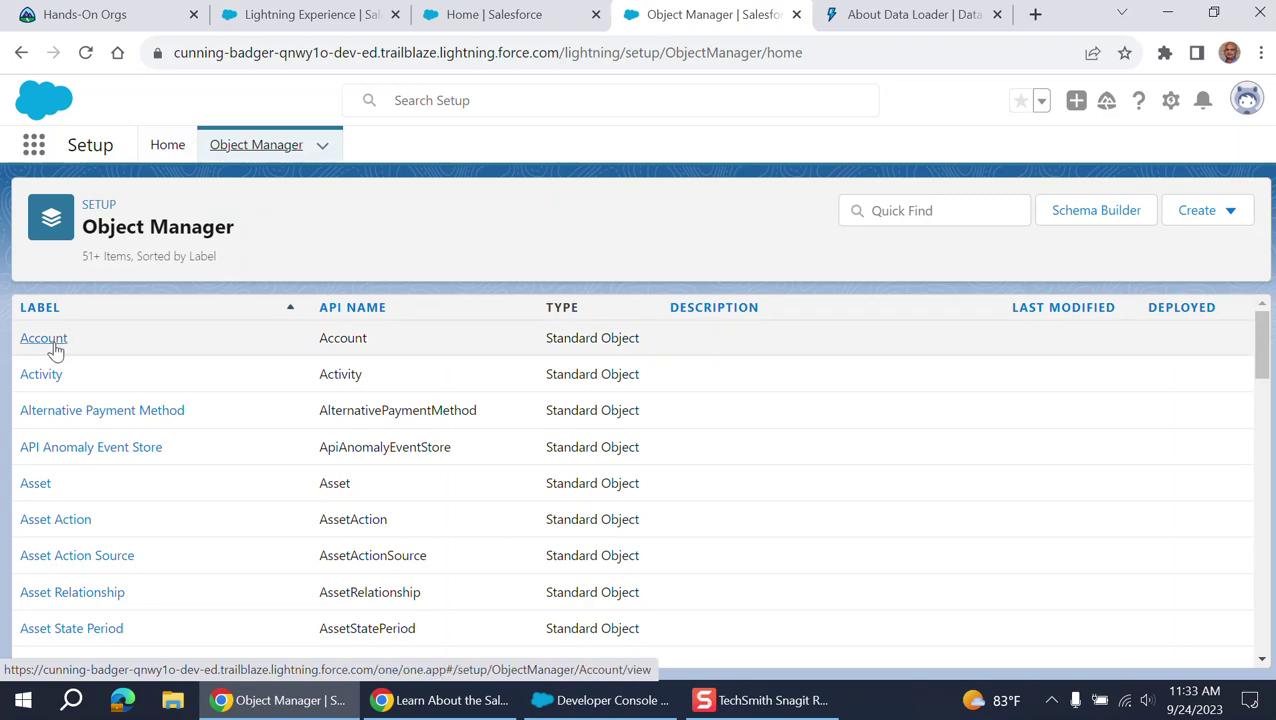
click(52, 341)
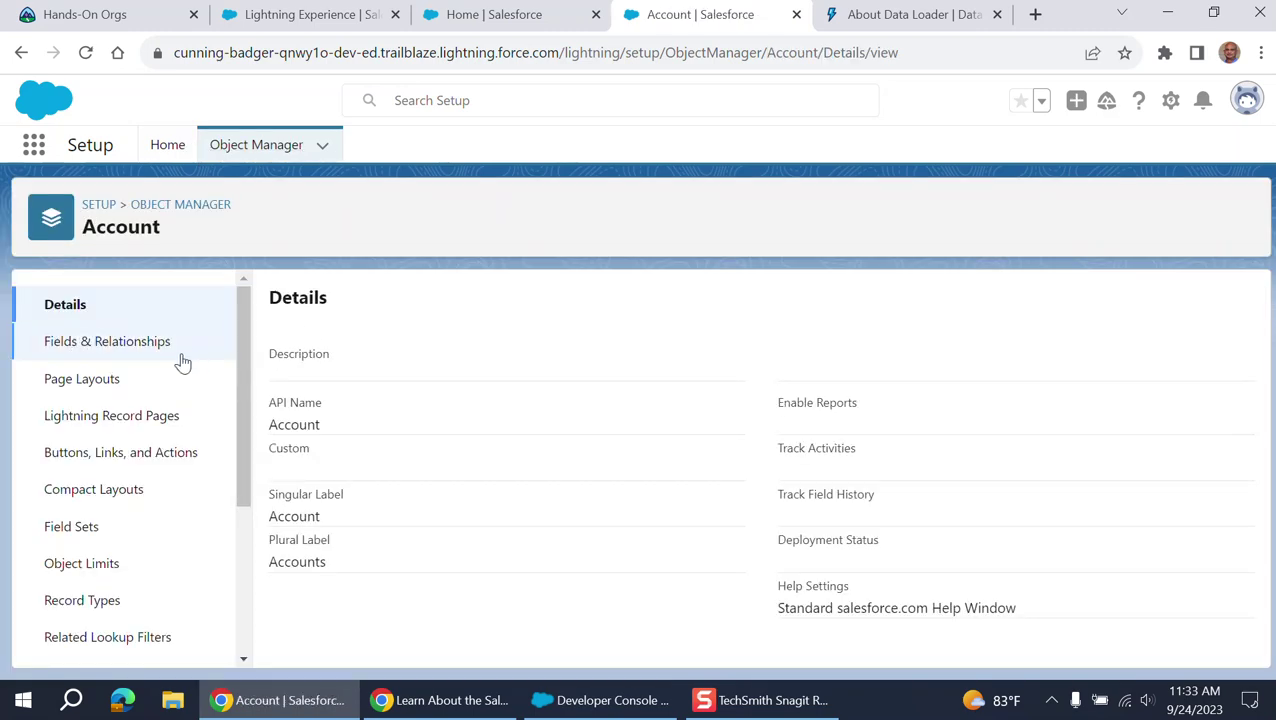
click(120, 357)
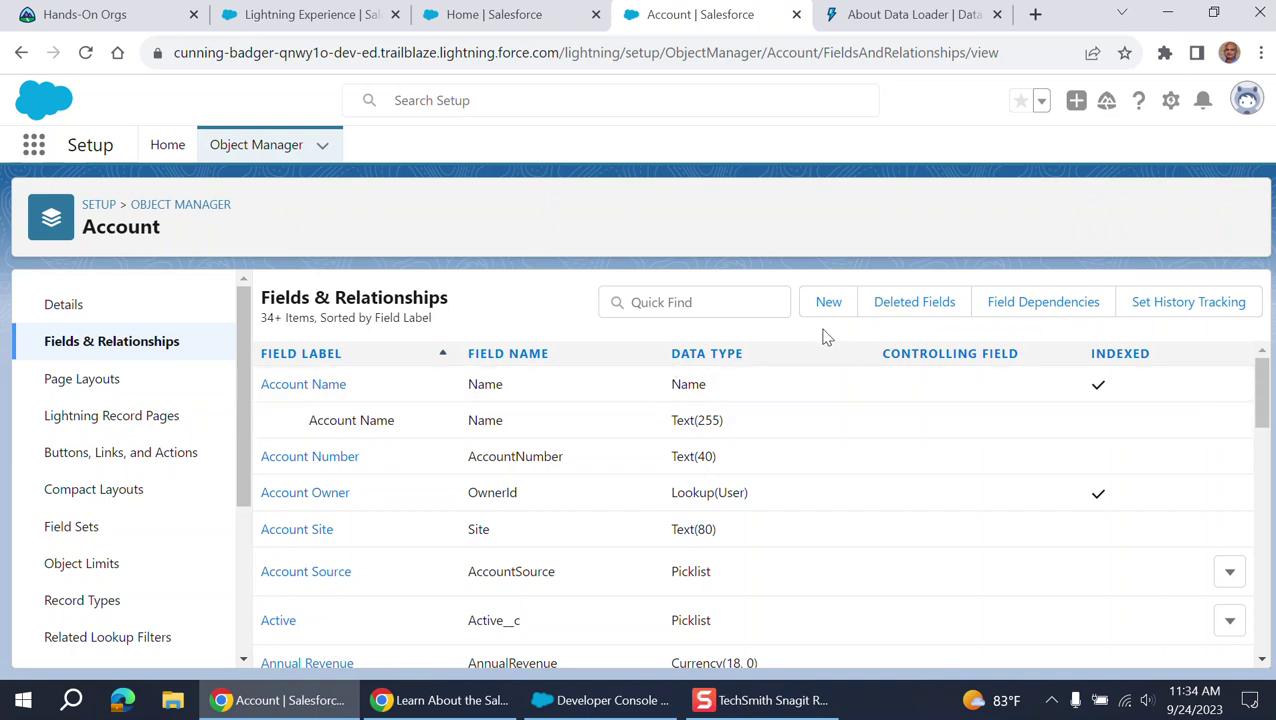
scroll(804, 436, down, 4)
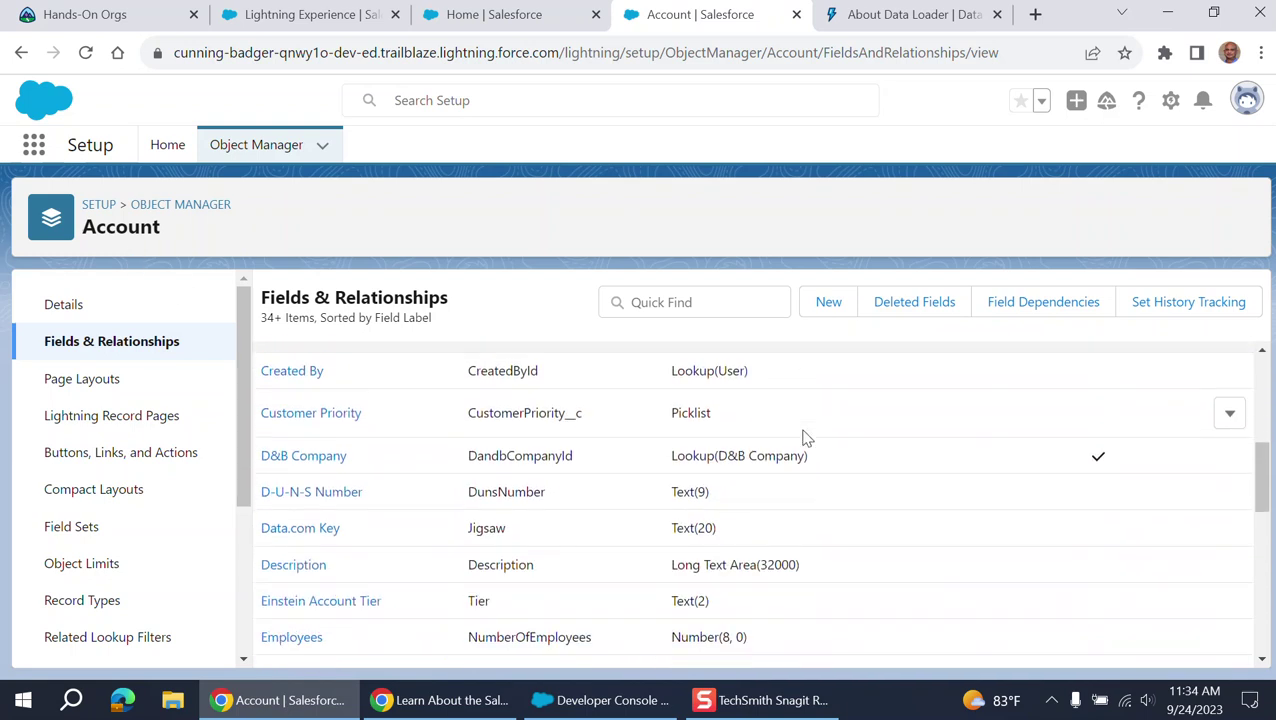
click(318, 418)
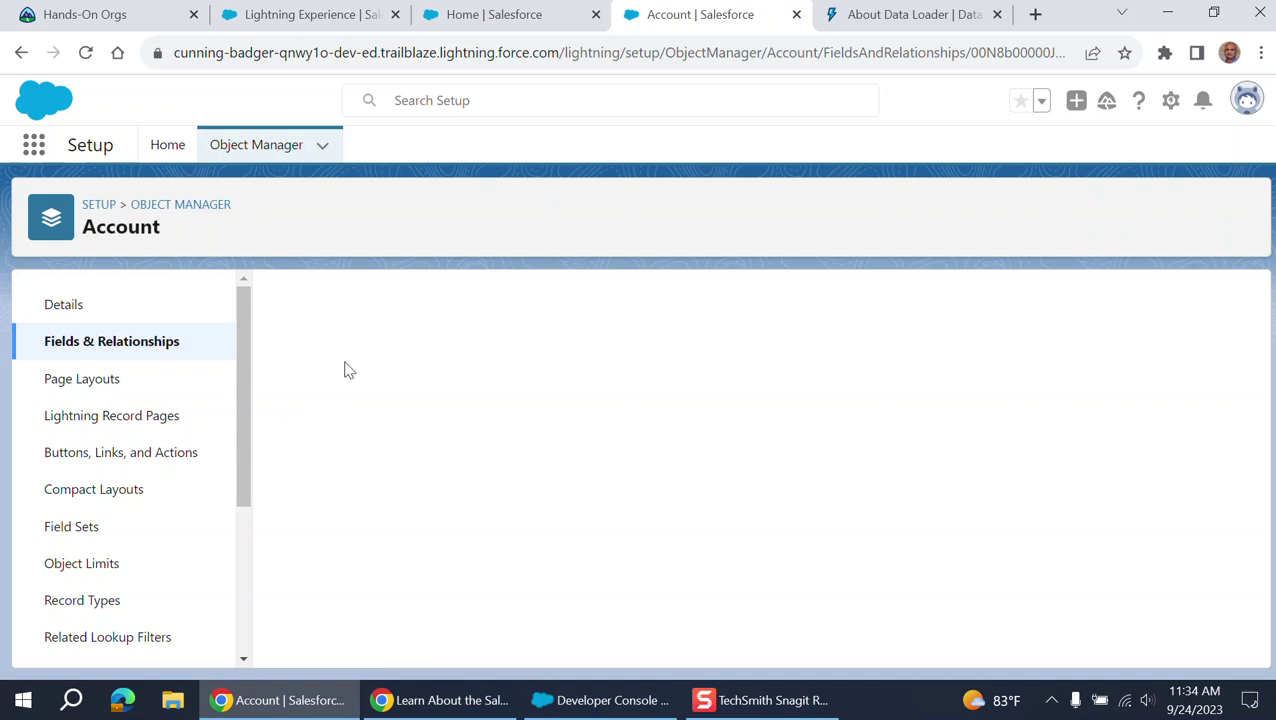
Open the Customer Priority field for editing, touch Help Text, then cancel without saving and review it
click(586, 392)
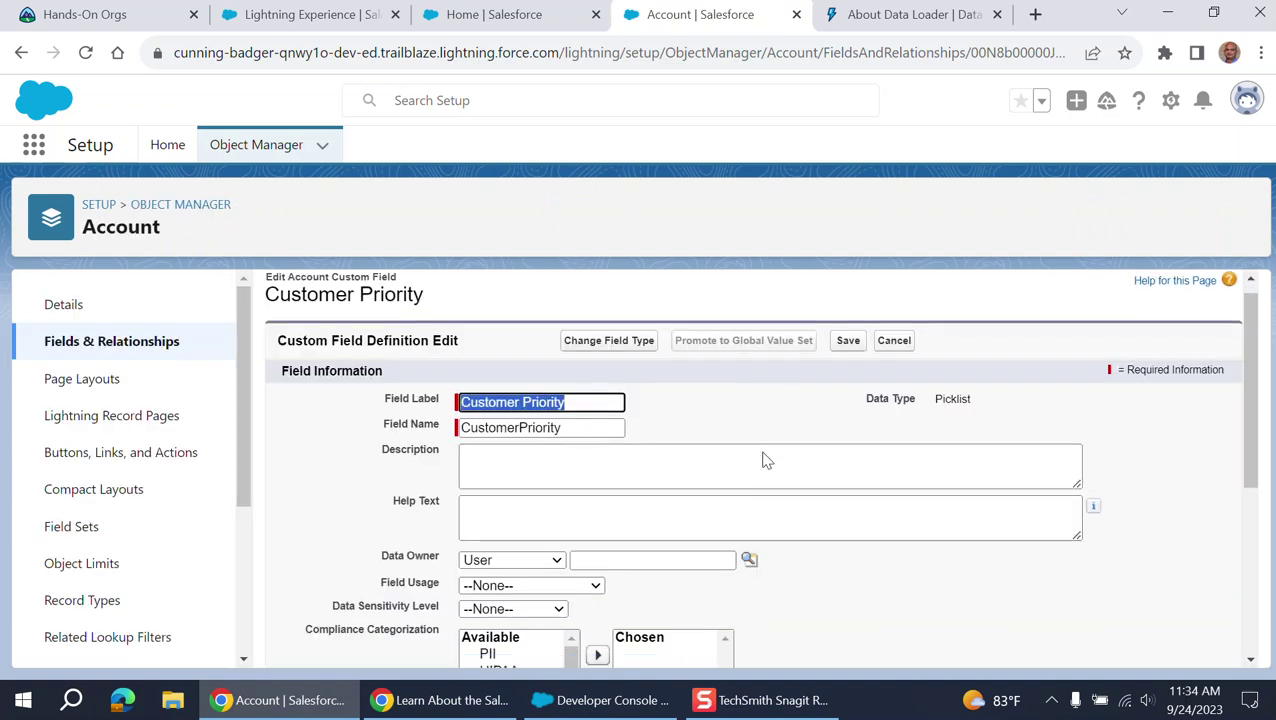
scroll(760, 458, down, 2)
click(482, 337)
scroll(482, 337, up, 2)
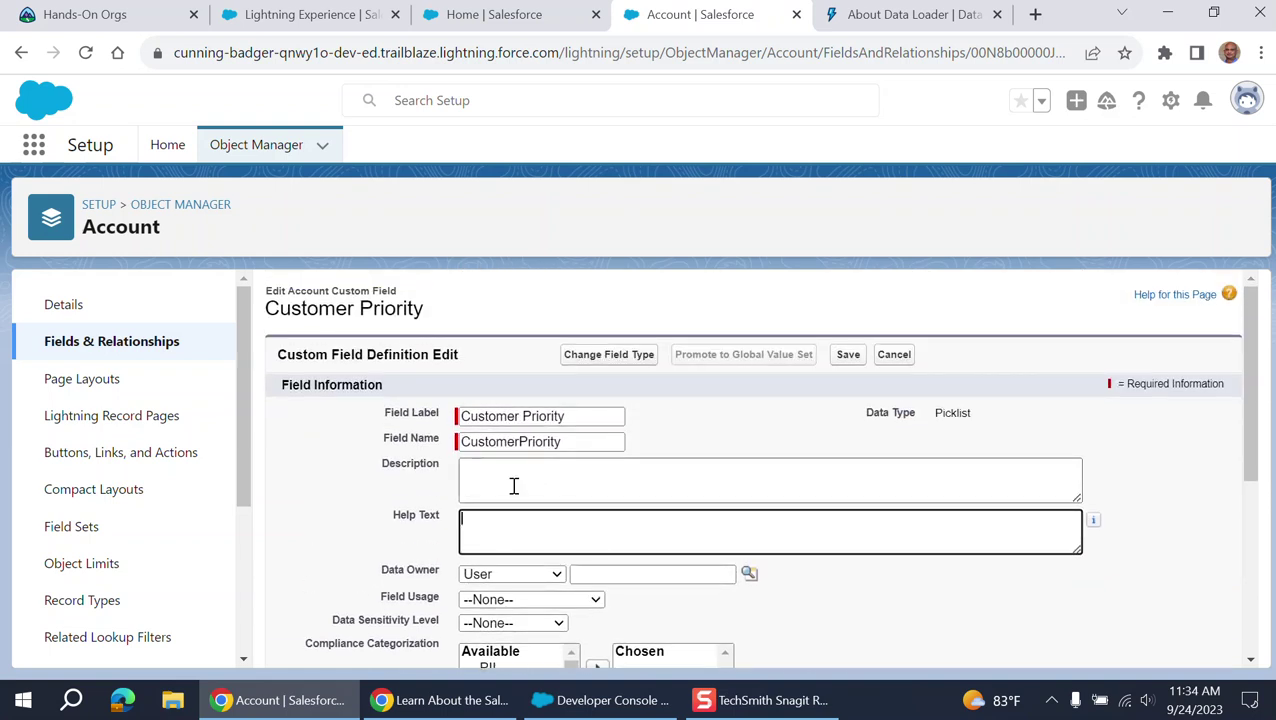
click(896, 358)
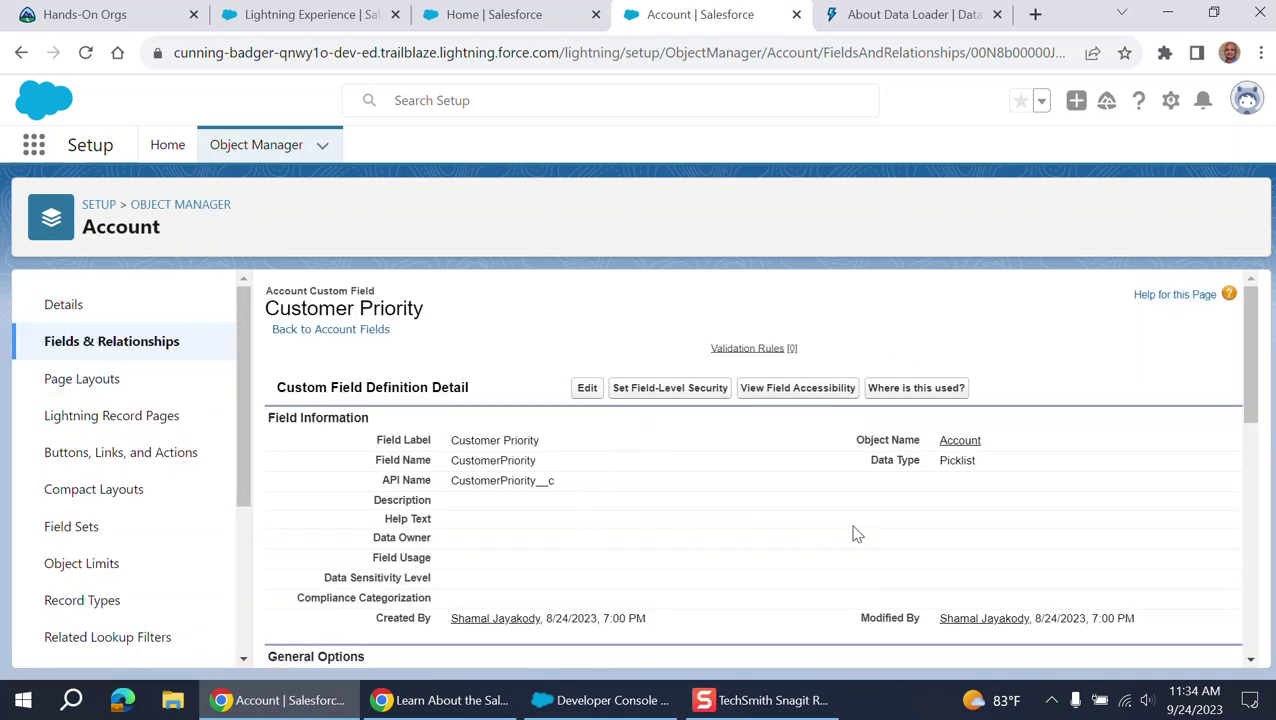
scroll(769, 521, down, 2)
scroll(652, 391, up, 1)
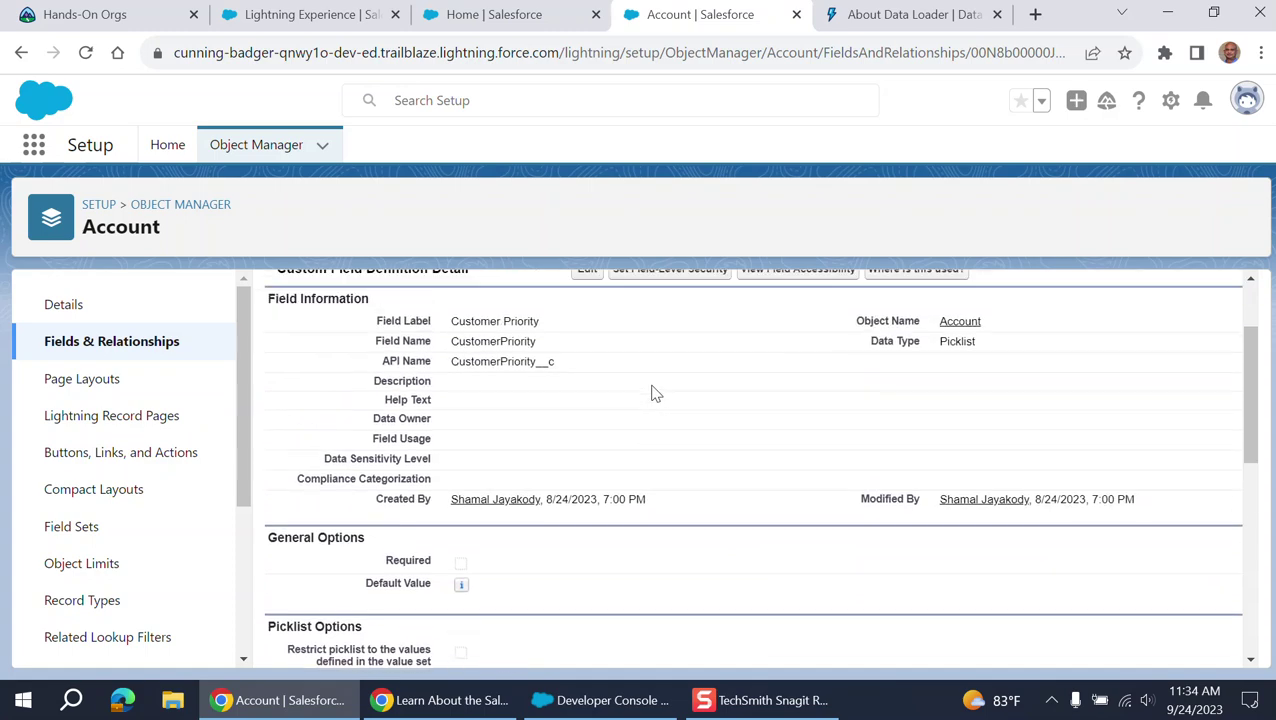
scroll(352, 378, up, 1)
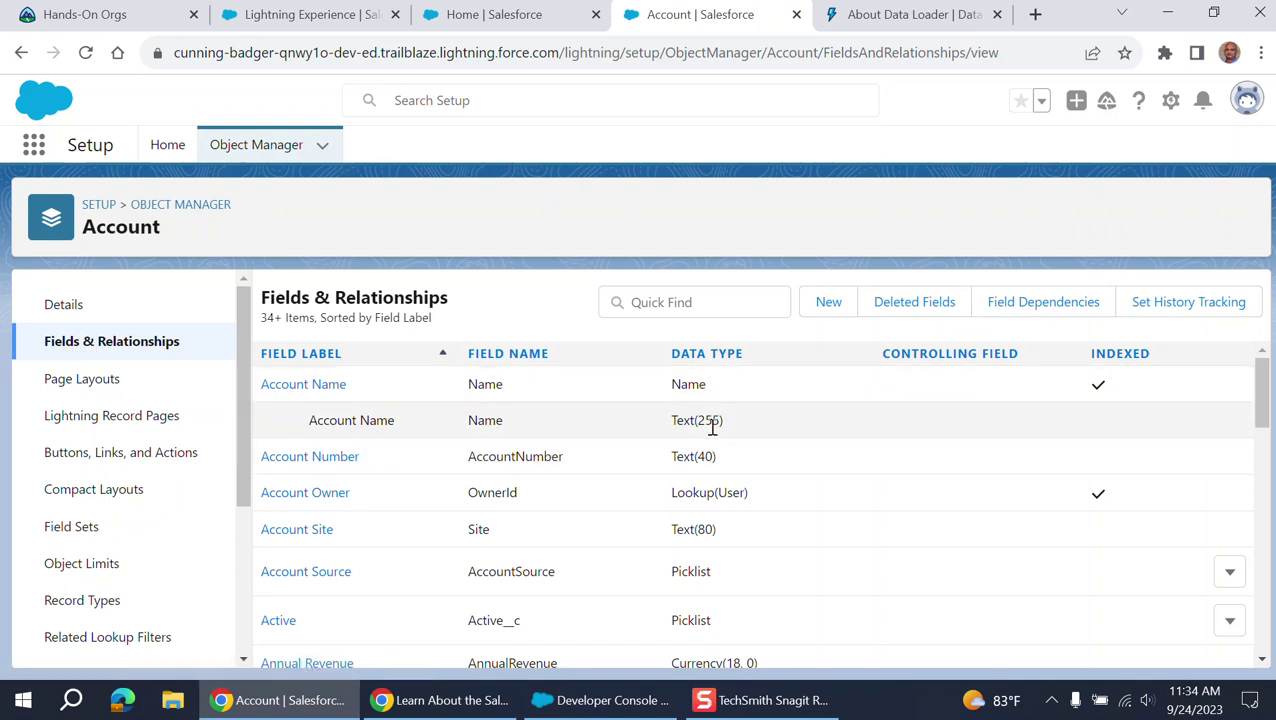
Scroll the Account Fields & Relationships list, then bring up the setup gear menu
scroll(710, 430, down, 2)
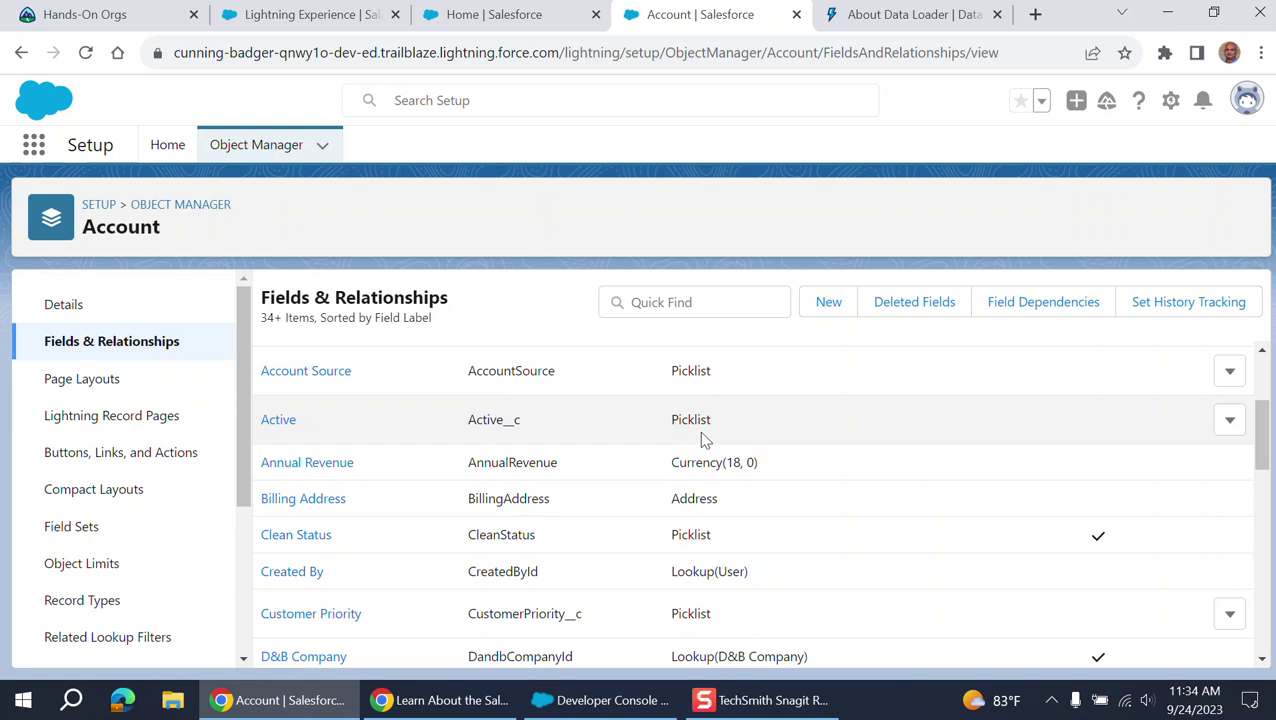
scroll(756, 456, down, 3)
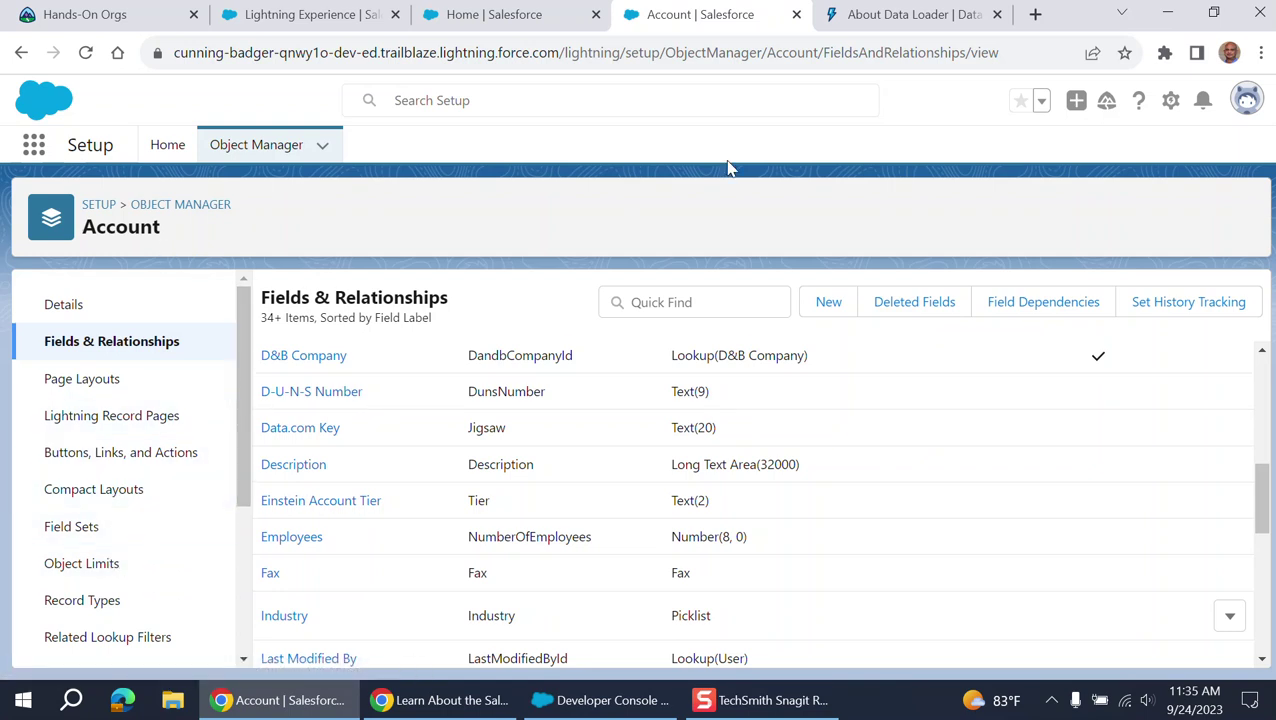
click(1171, 101)
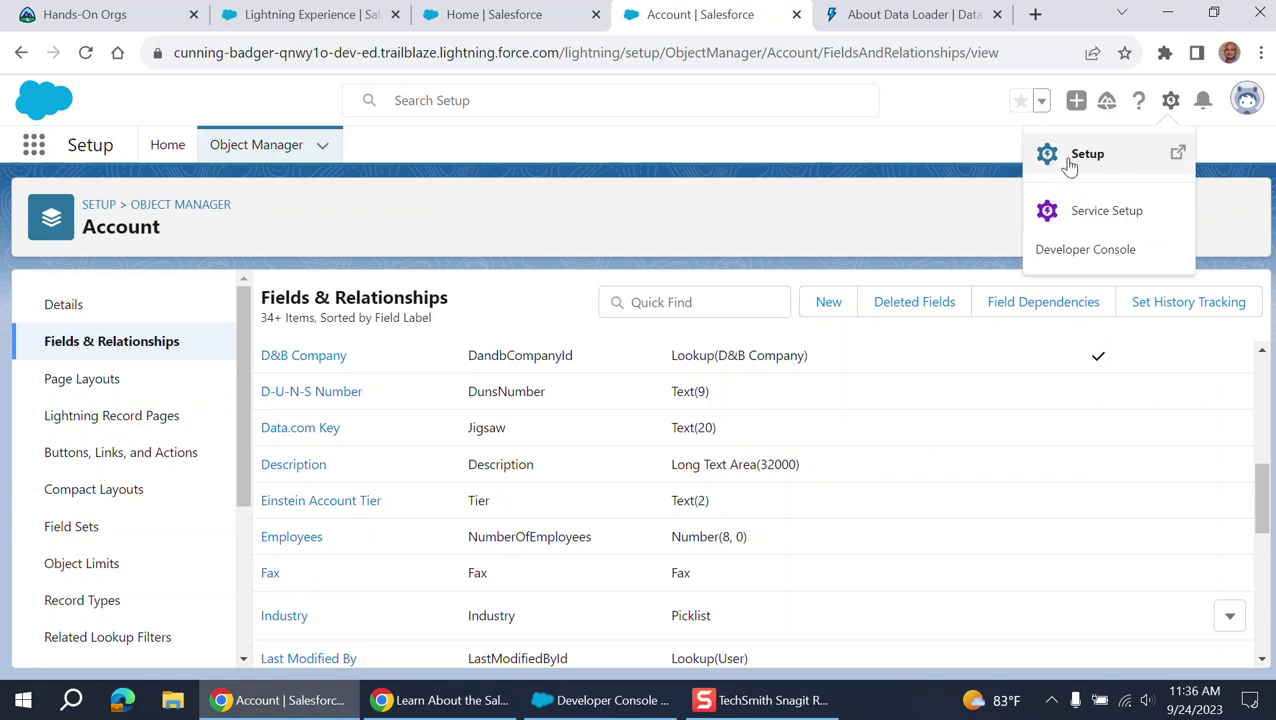
click(1170, 100)
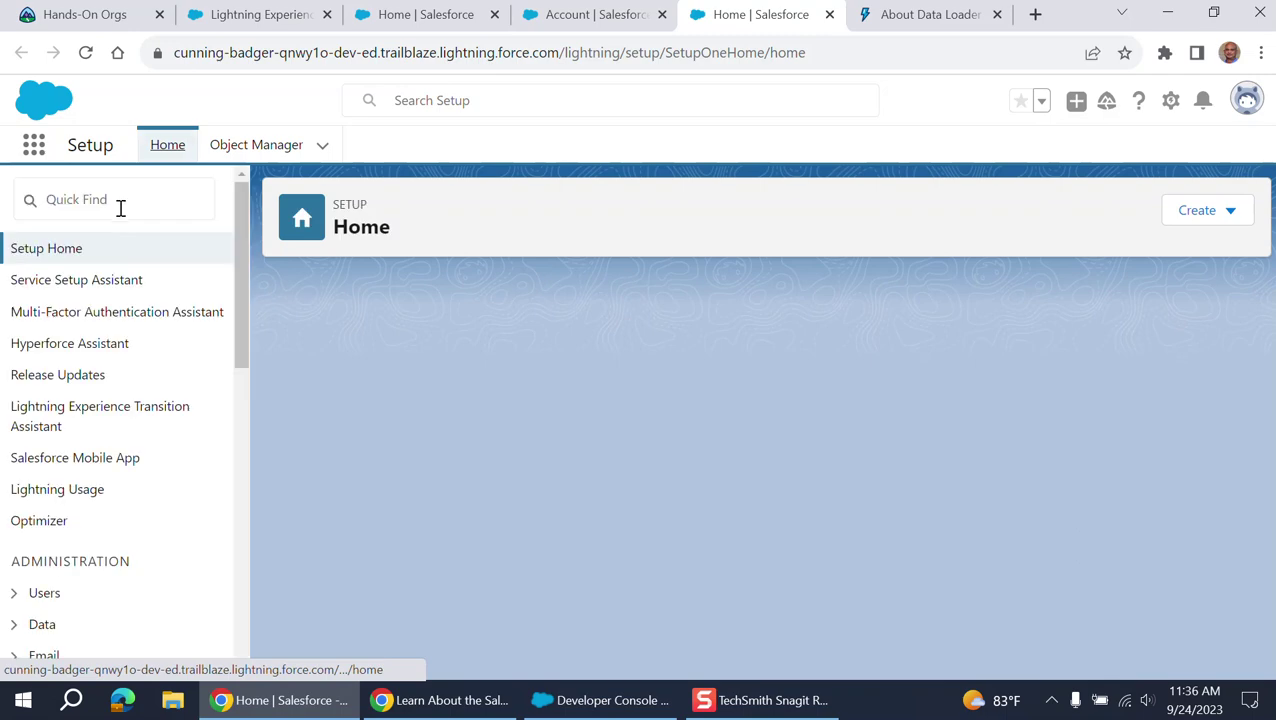
click(120, 206)
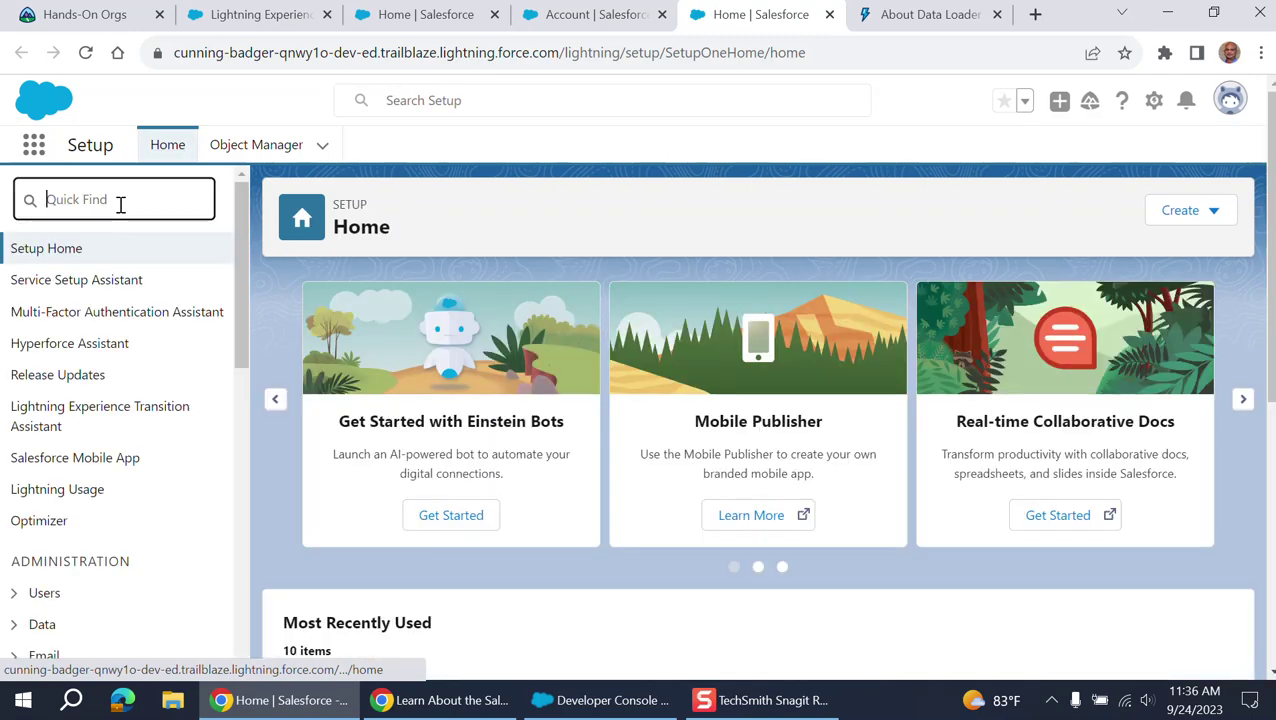
text(company)
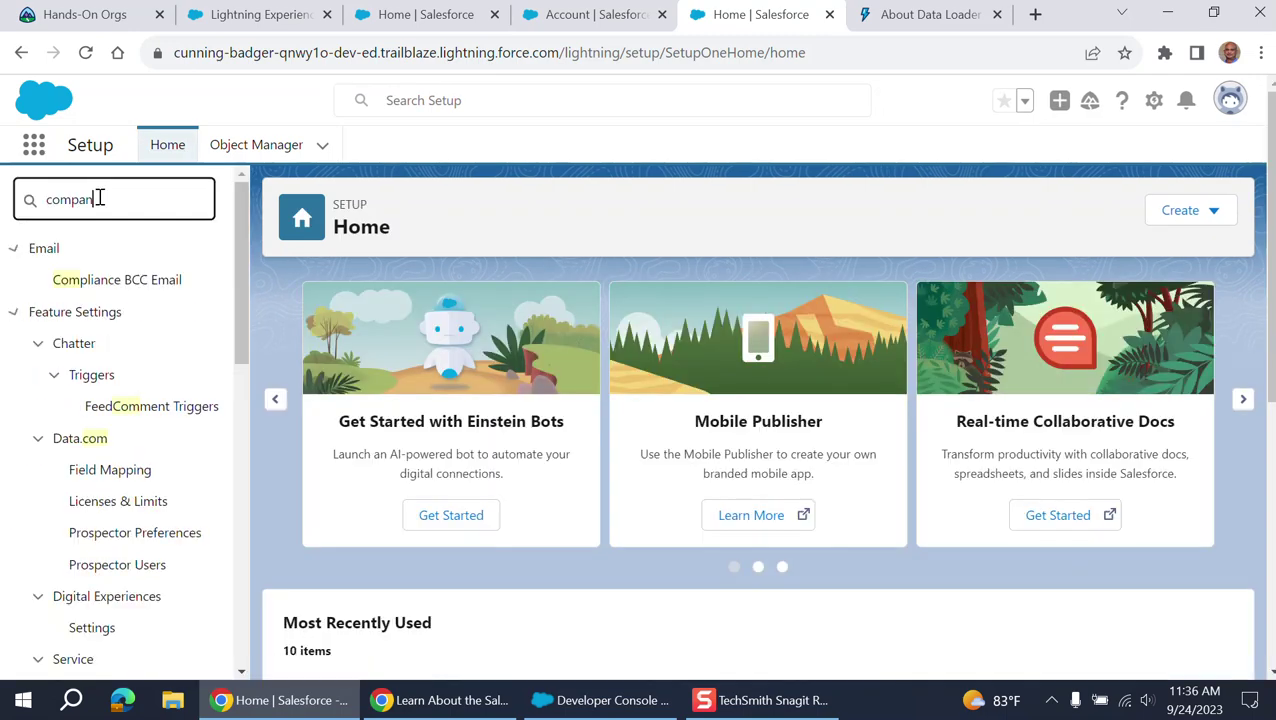
click(120, 398)
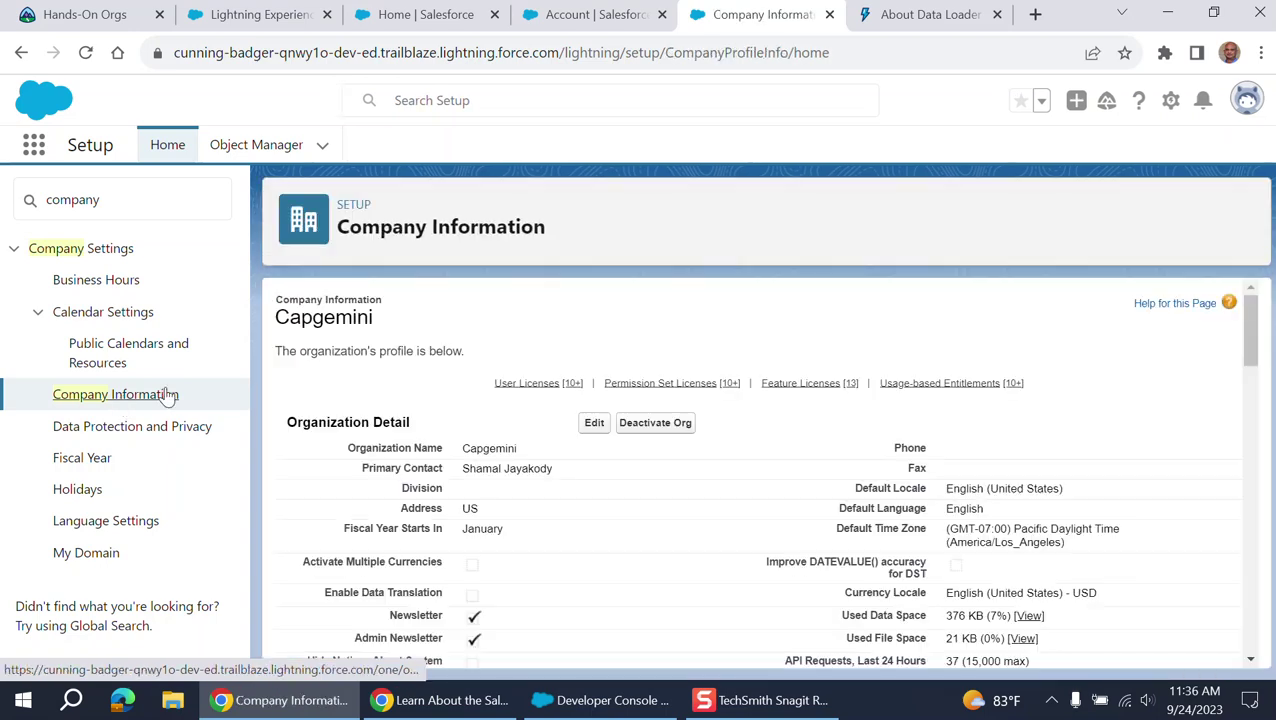
mouse_move(809, 384)
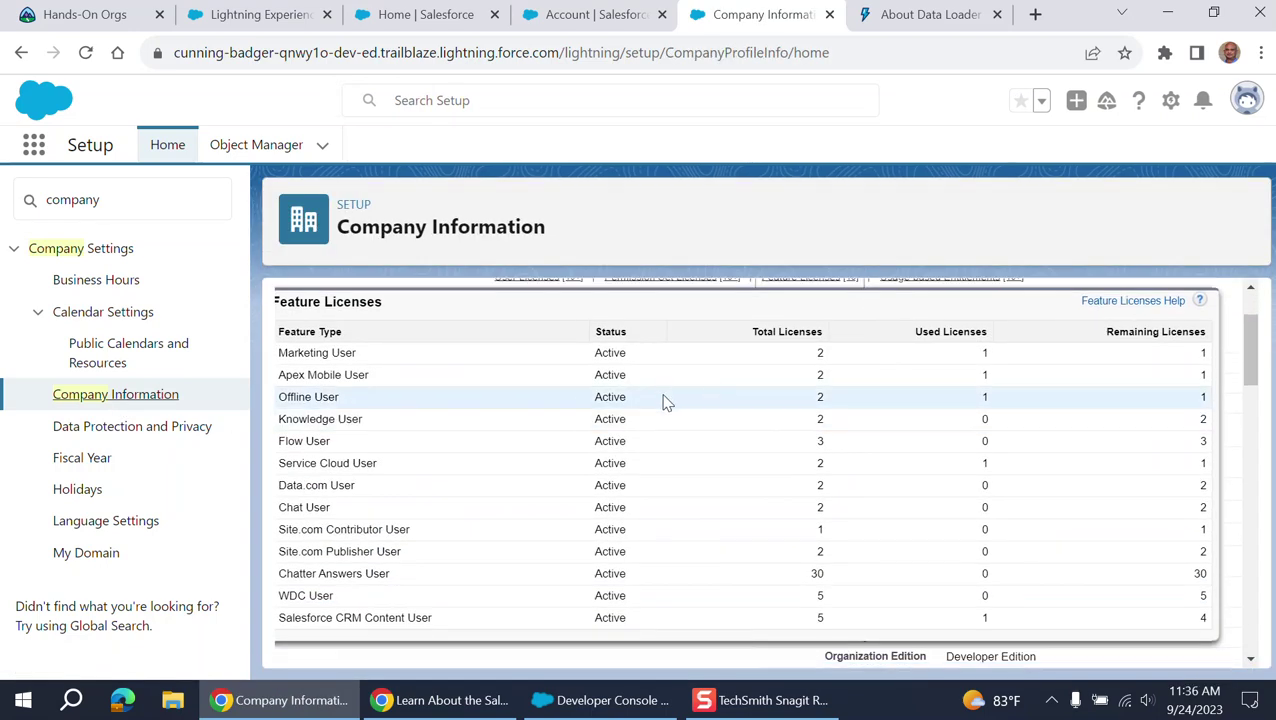
scroll(664, 402, down, 4)
scroll(664, 402, down, 1)
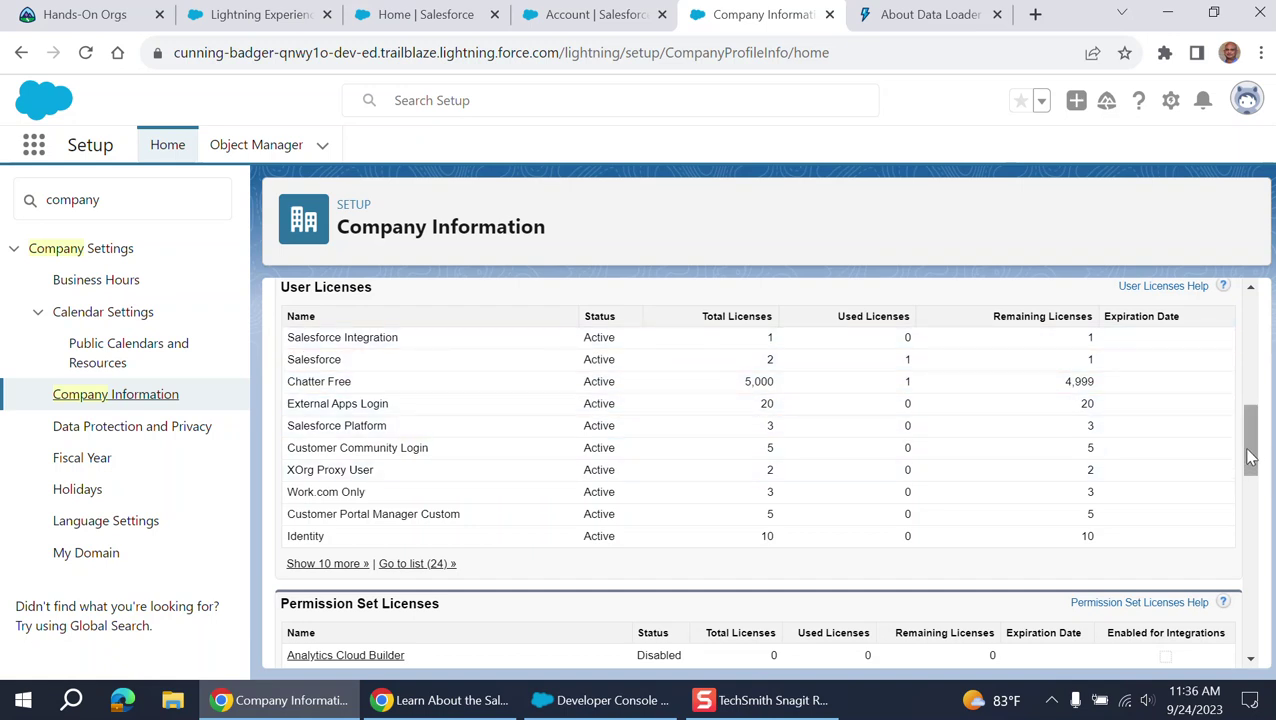
mouse_move(1252, 462)
mouse_down()
mouse_move(1263, 406)
mouse_move(1263, 440)
mouse_up()
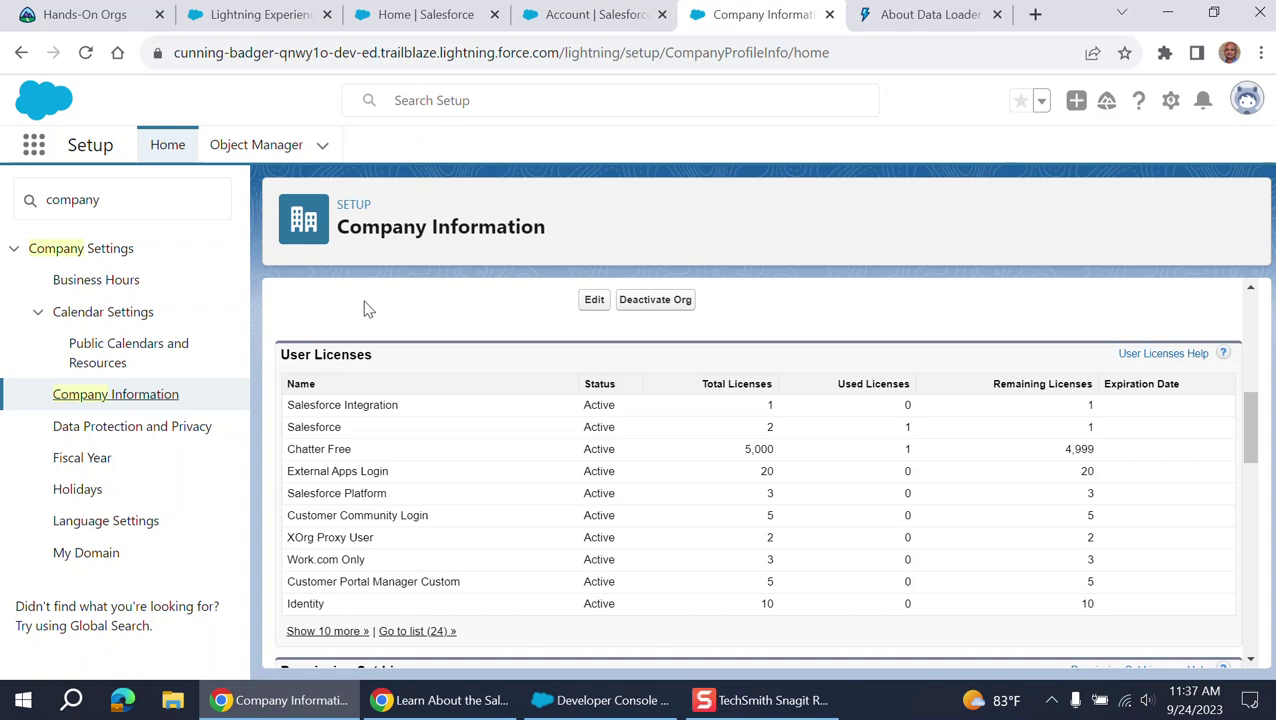
scroll(838, 424, down, 3)
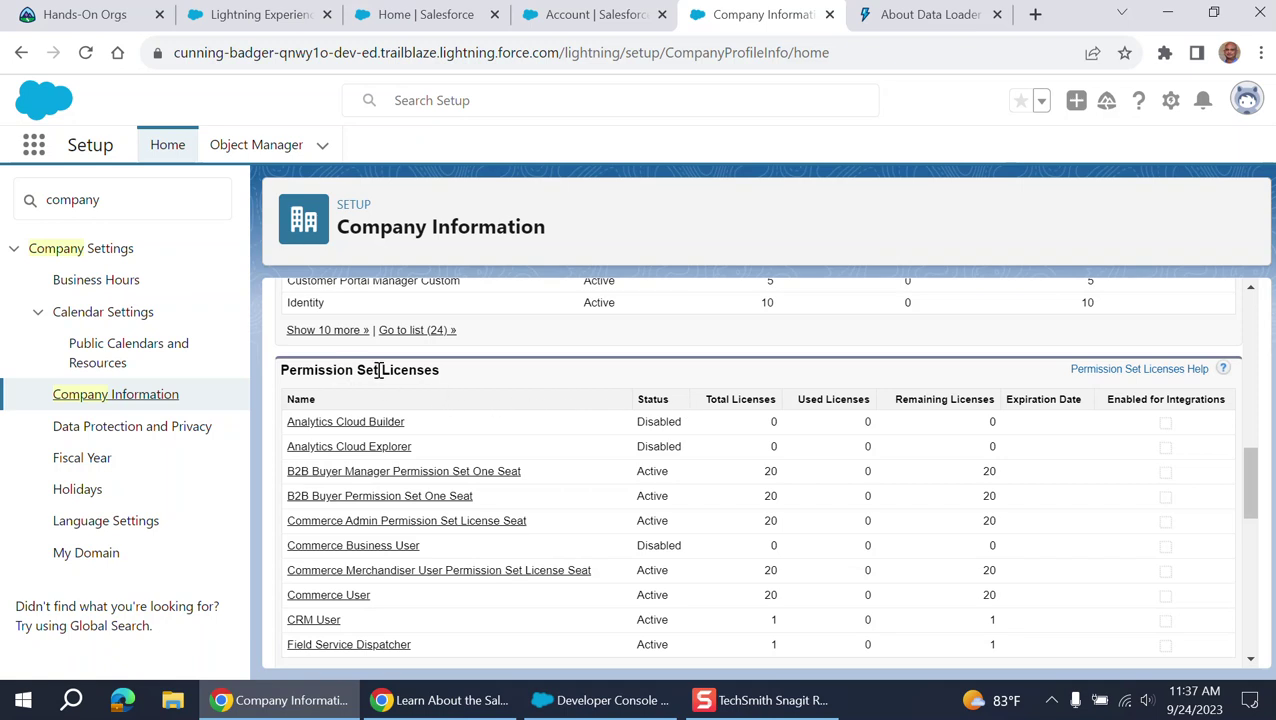
scroll(399, 370, down, 1)
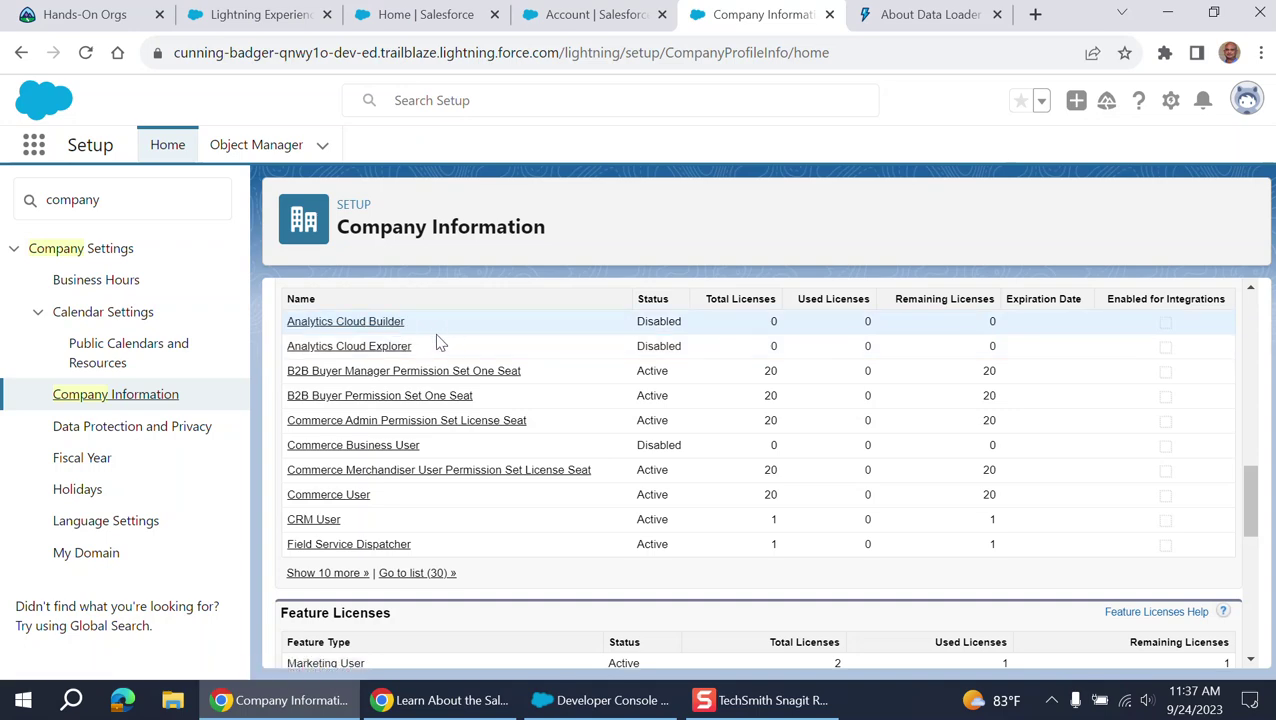
scroll(651, 370, down, 4)
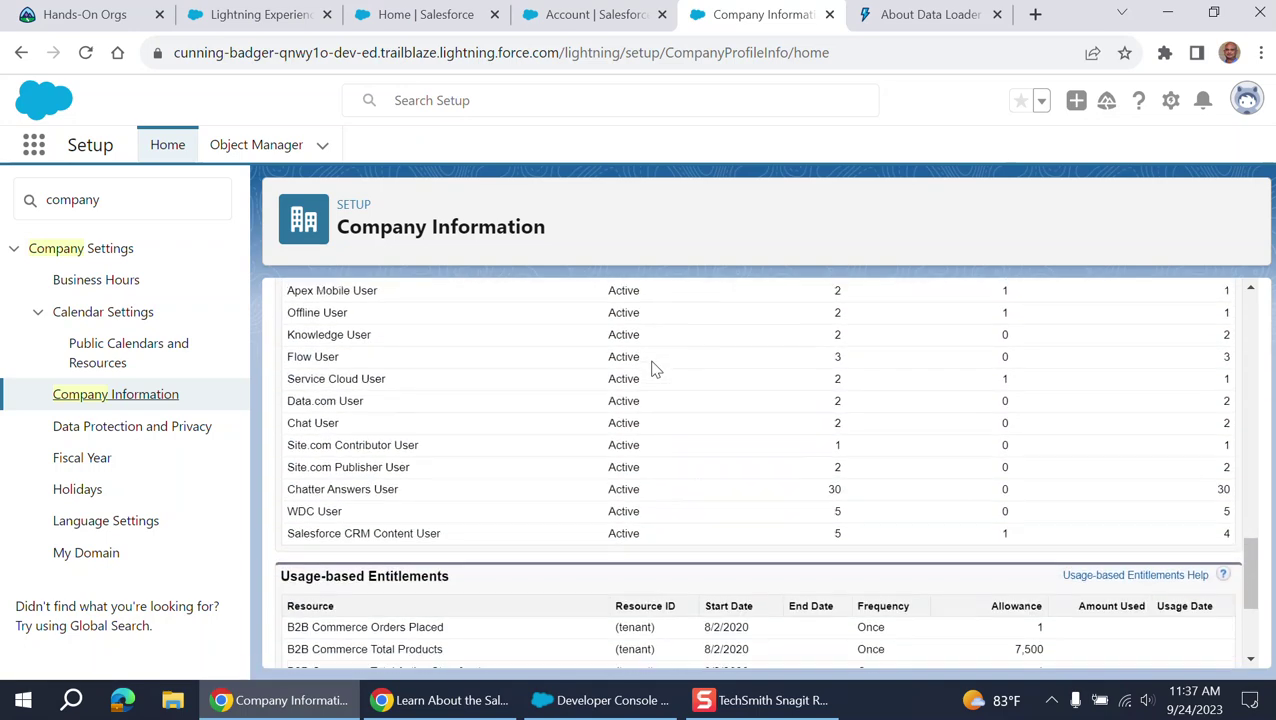
scroll(645, 363, up, 1)
scroll(689, 356, down, 4)
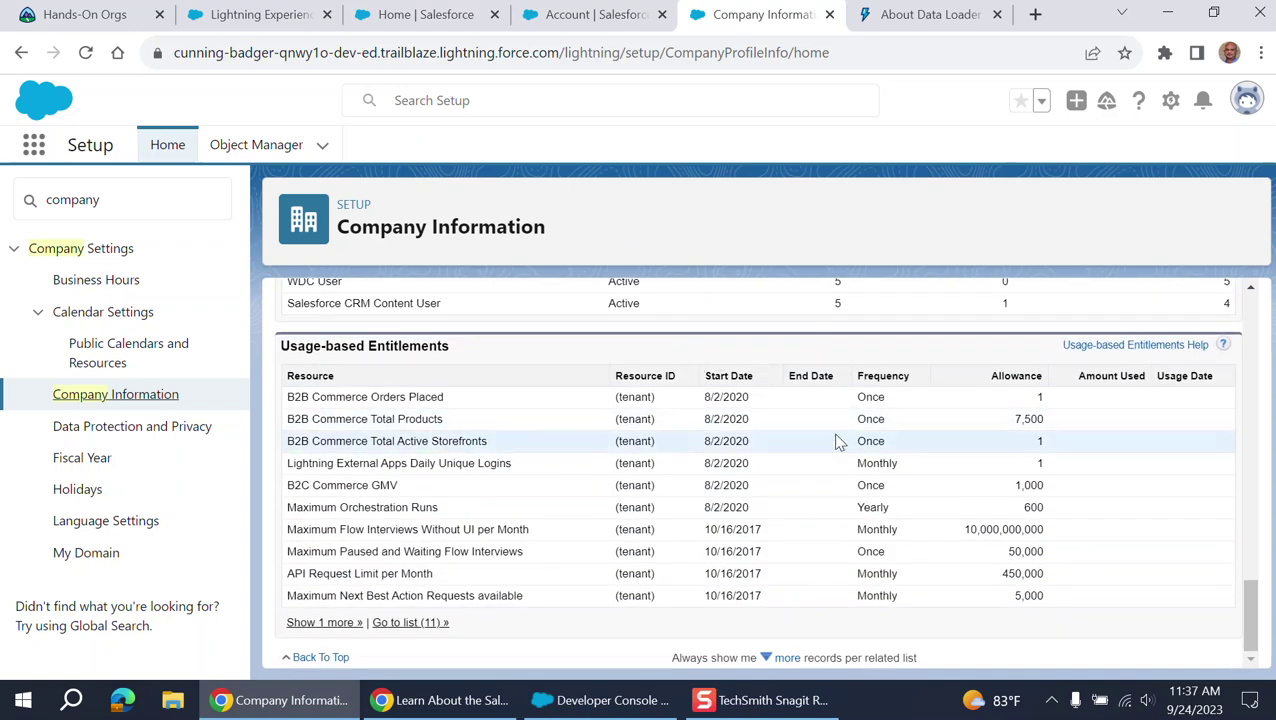
Review the Fiscal Year page (Standard, starting January) and clear 'company' from Quick Find
click(82, 462)
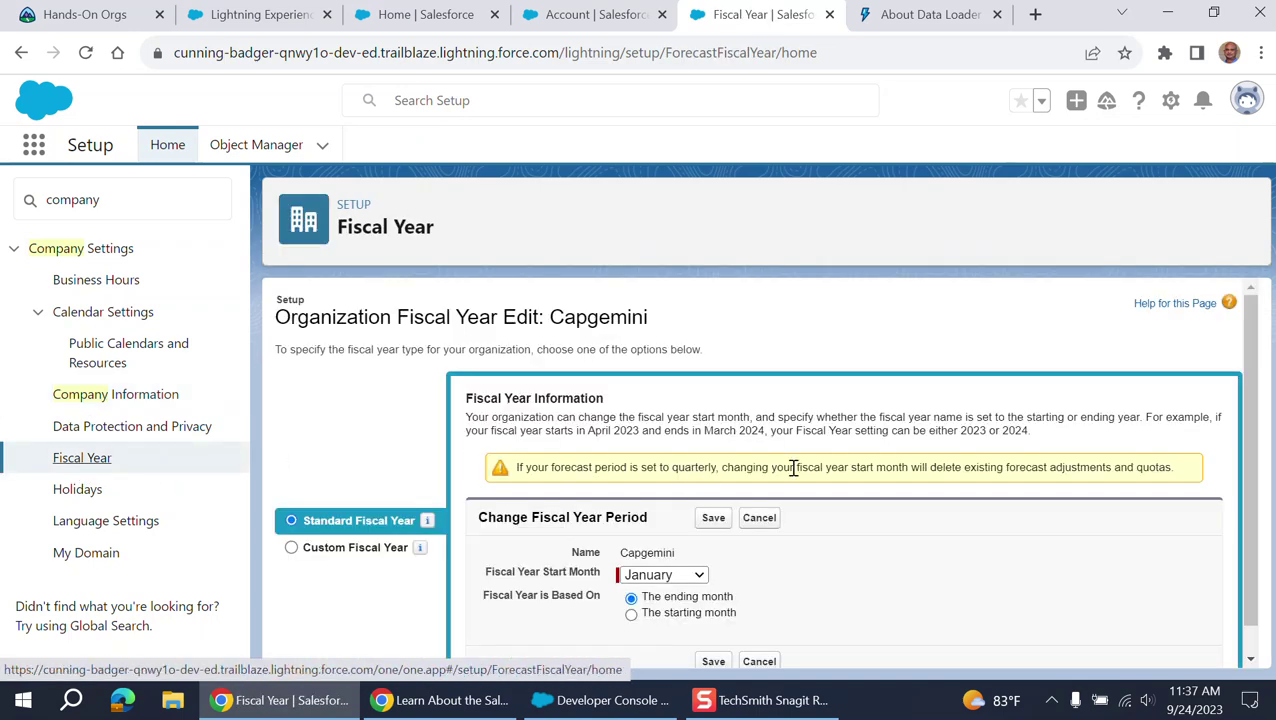
scroll(875, 450, down, 1)
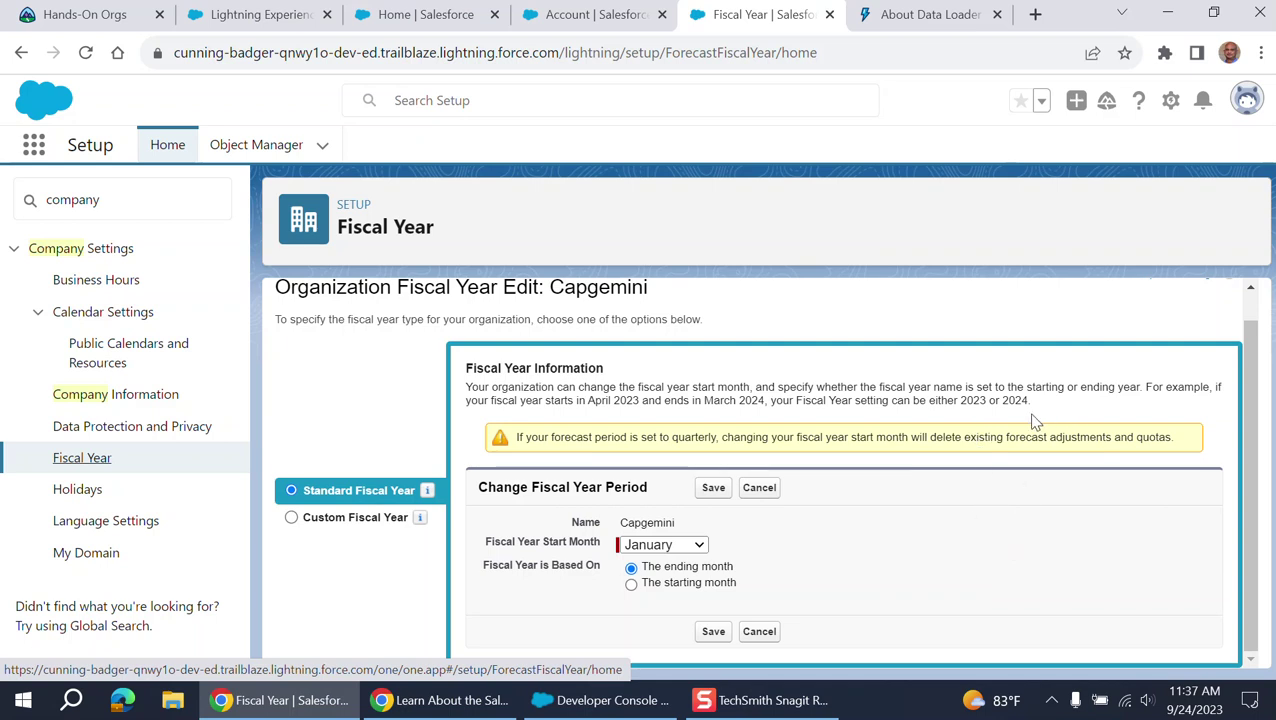
scroll(1031, 418, up, 1)
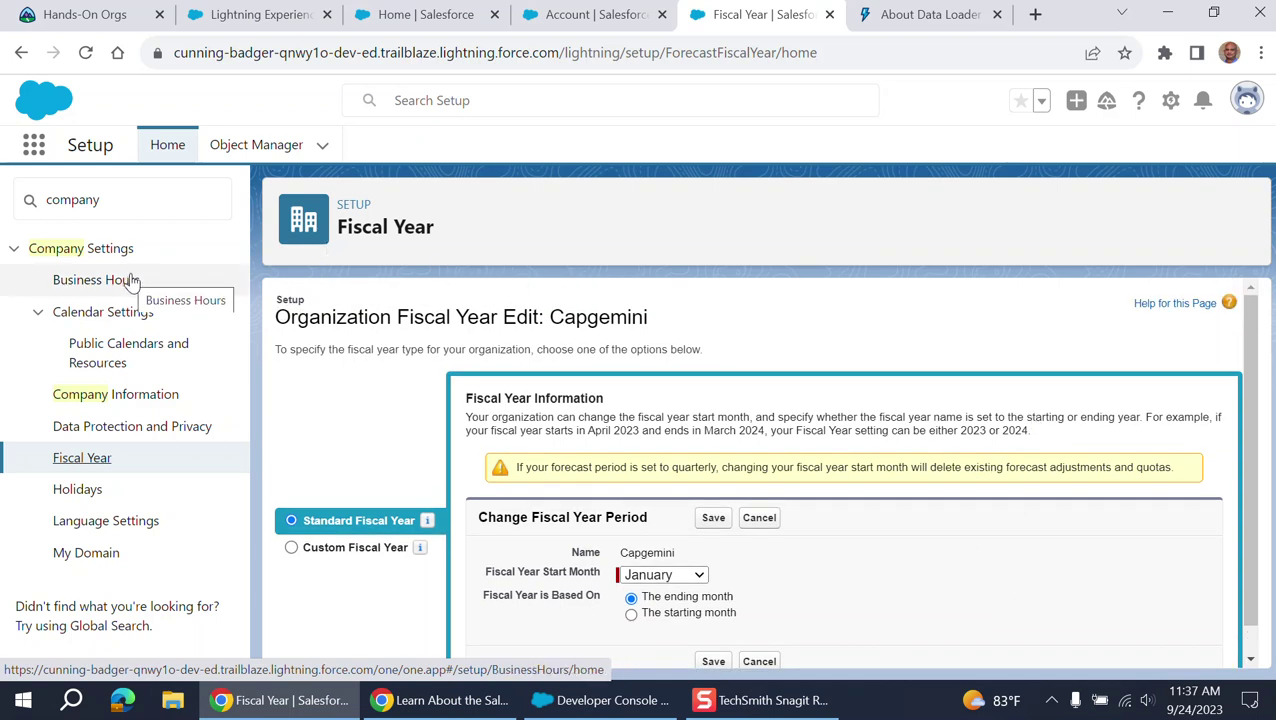
key(shift+F10)
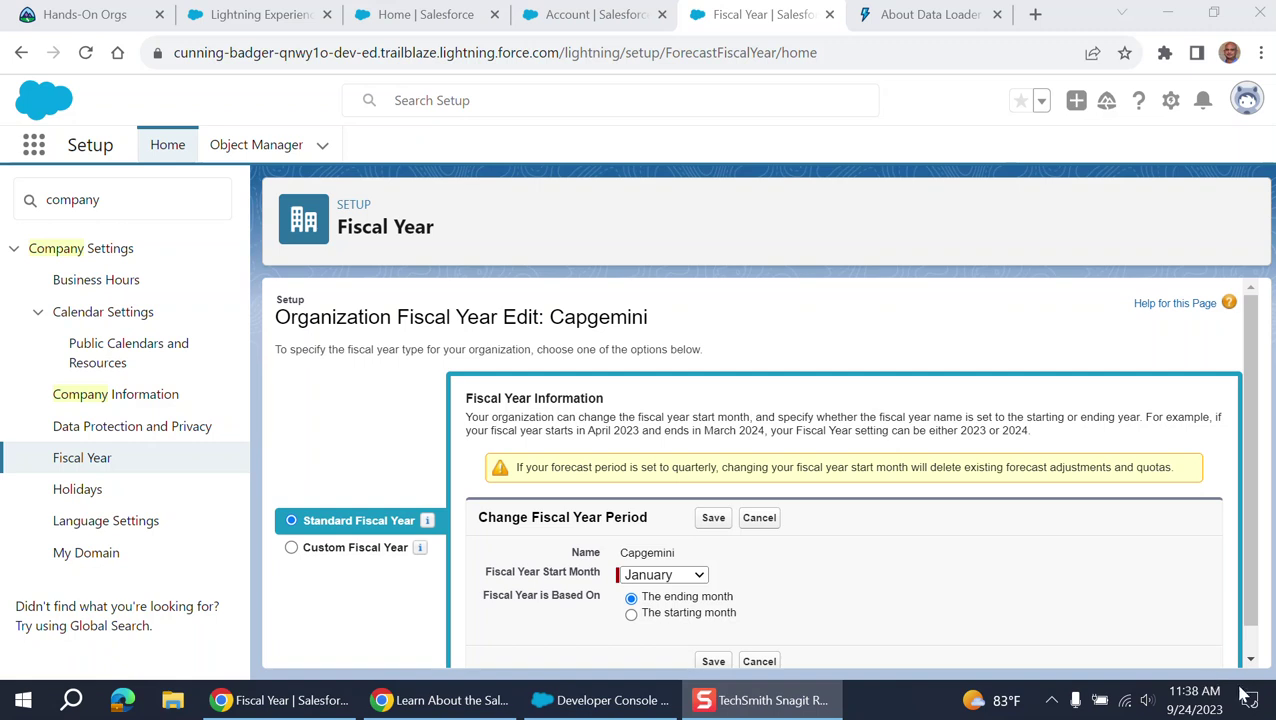
click(143, 202)
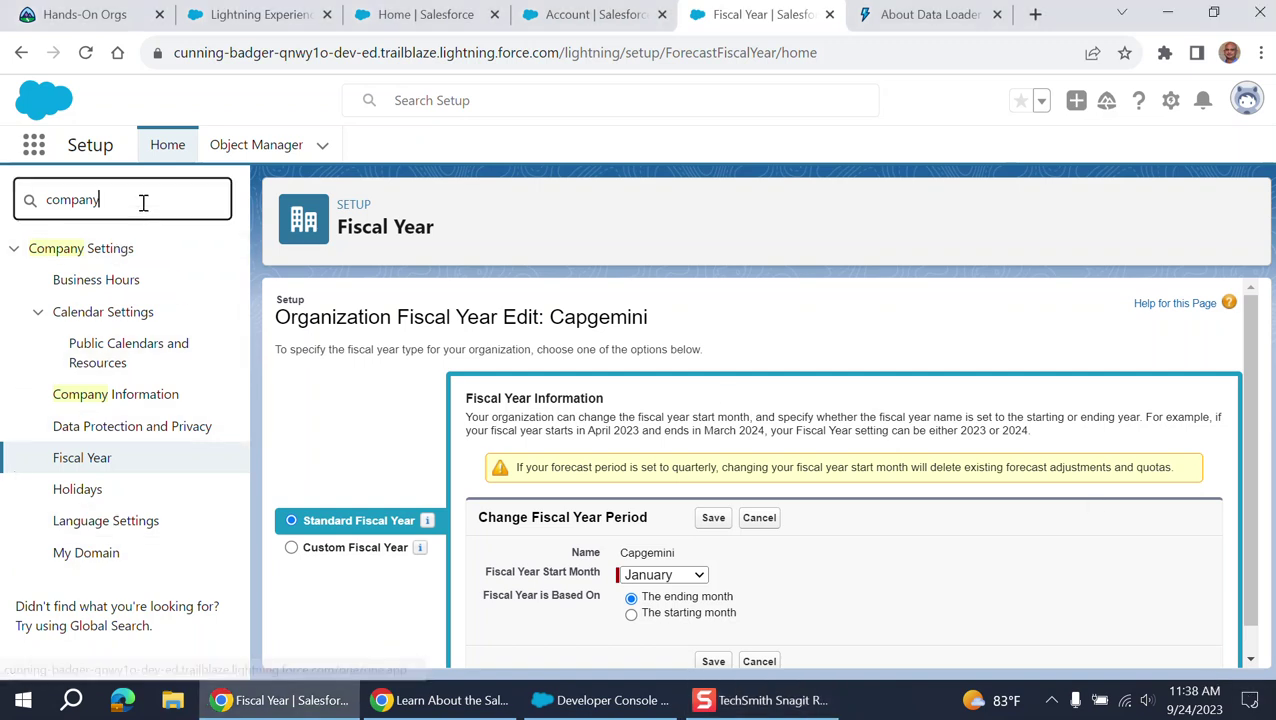
key(BackSpace)
key(BackSpace)
key(BackSpace)
key(BackSpace)
key(BackSpace)
key(BackSpace)
key(BackSpace)
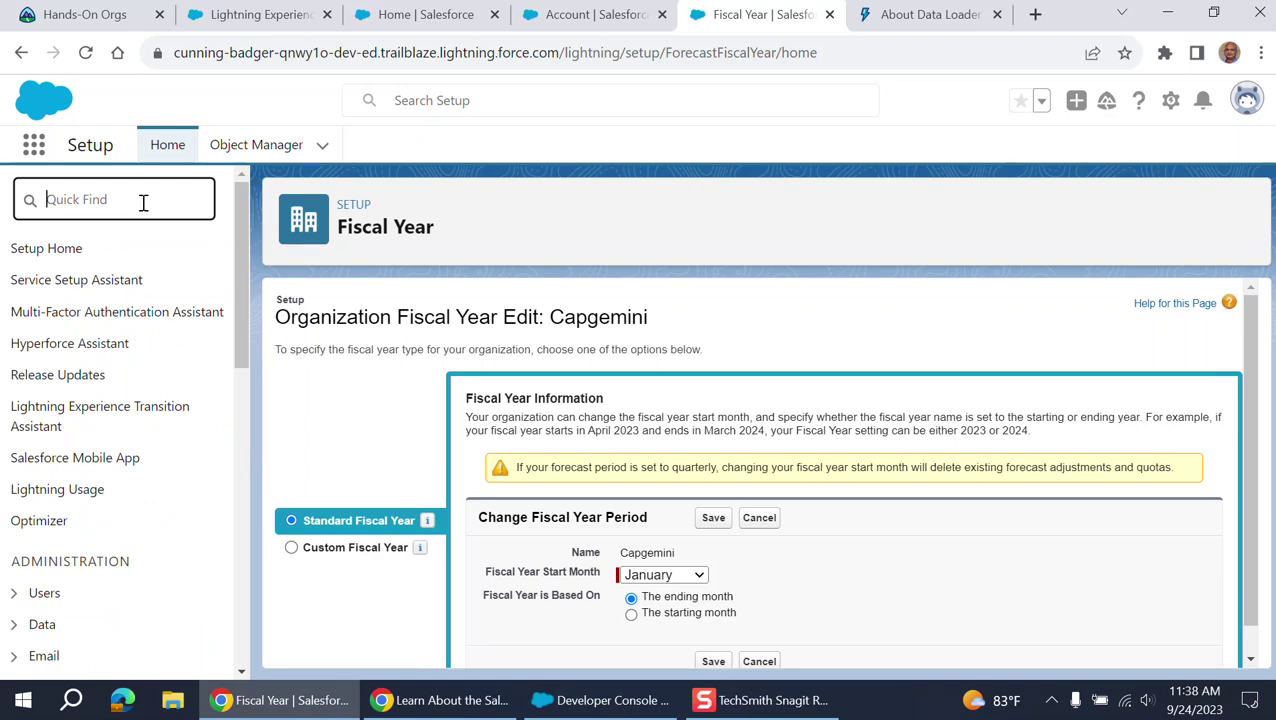
Show the Object Manager object list, dismiss the App Launcher, and start a new browser tab
click(268, 148)
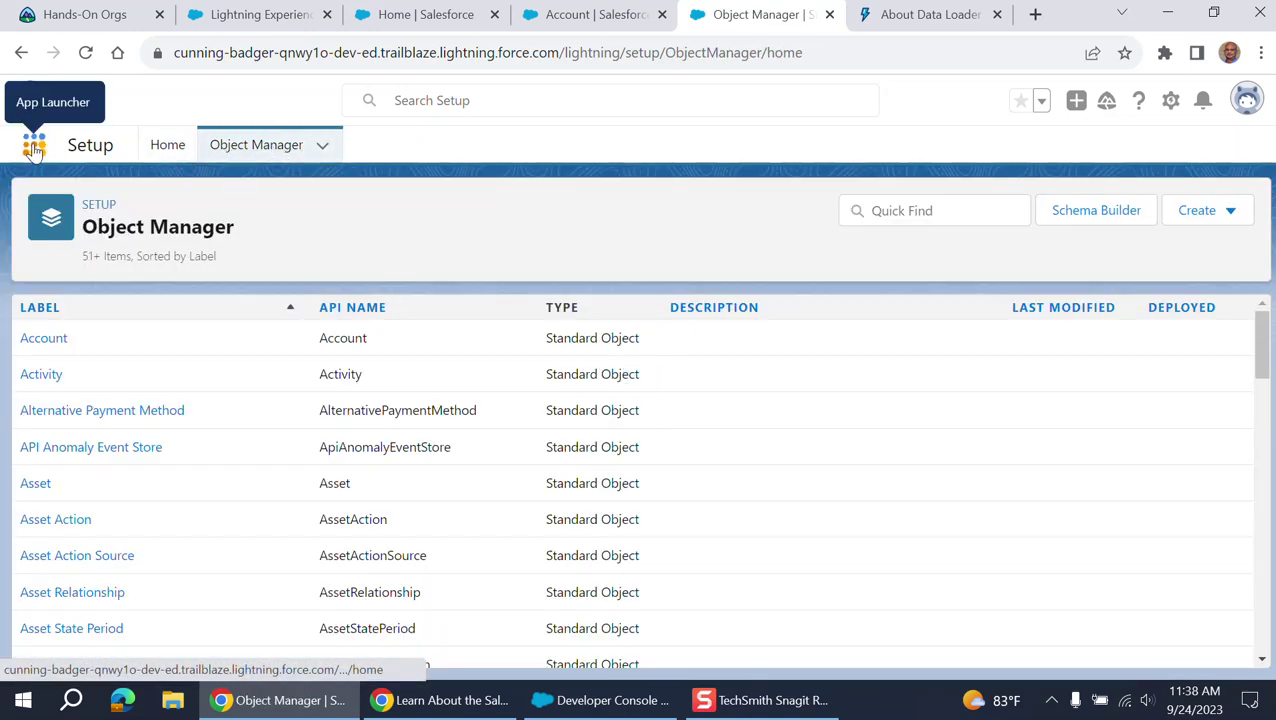
click(34, 146)
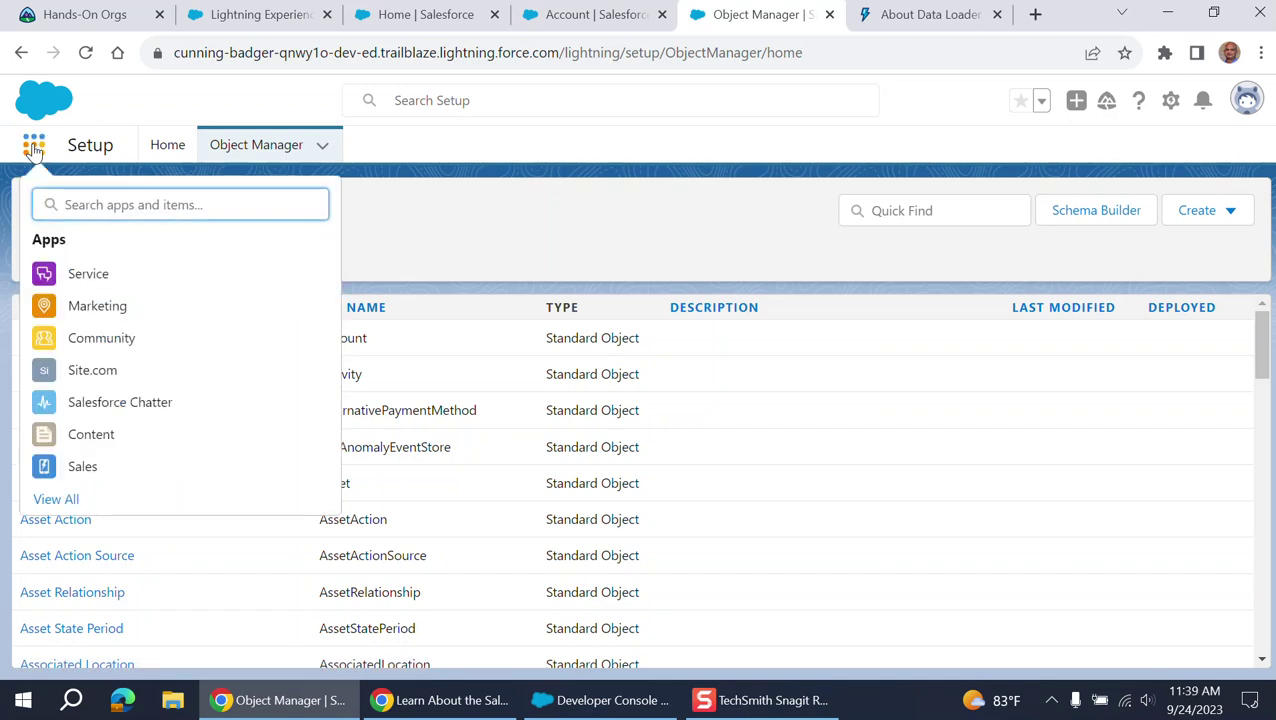
key(Escape)
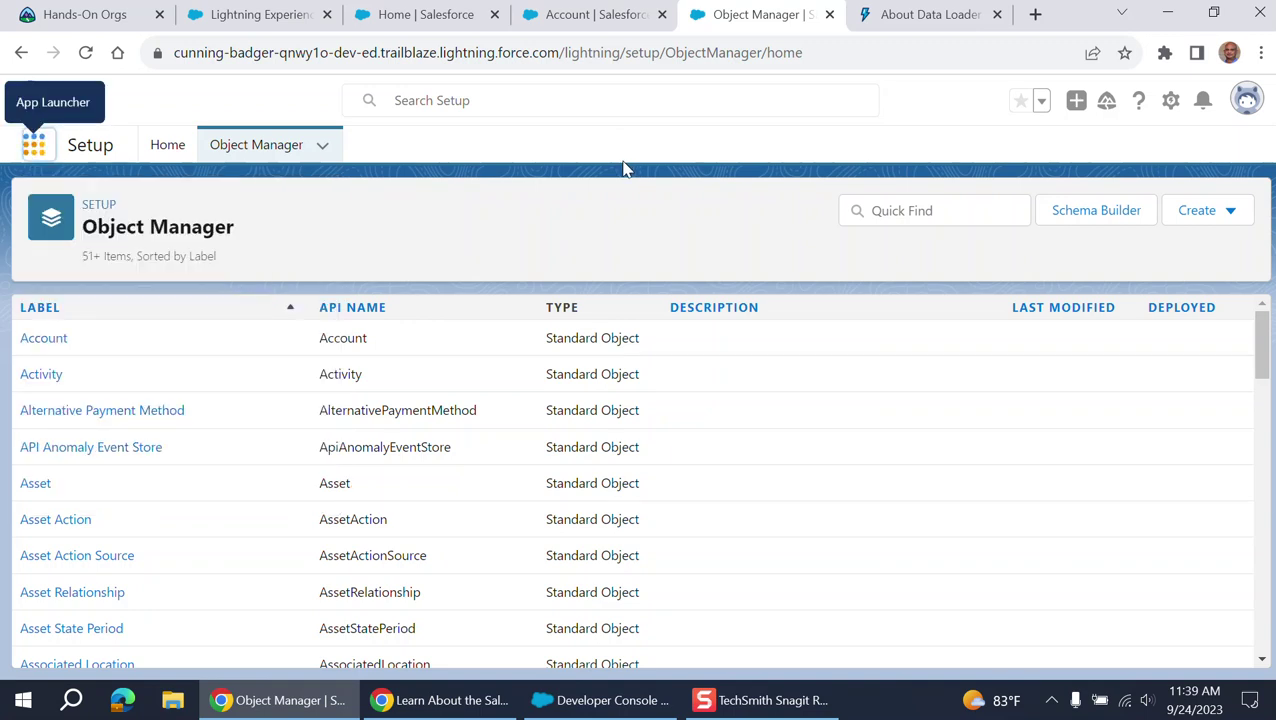
click(1036, 14)
Load trailhead.salesforce.com in the new tab, browse the Today page, and show the Community menu
text(tr)
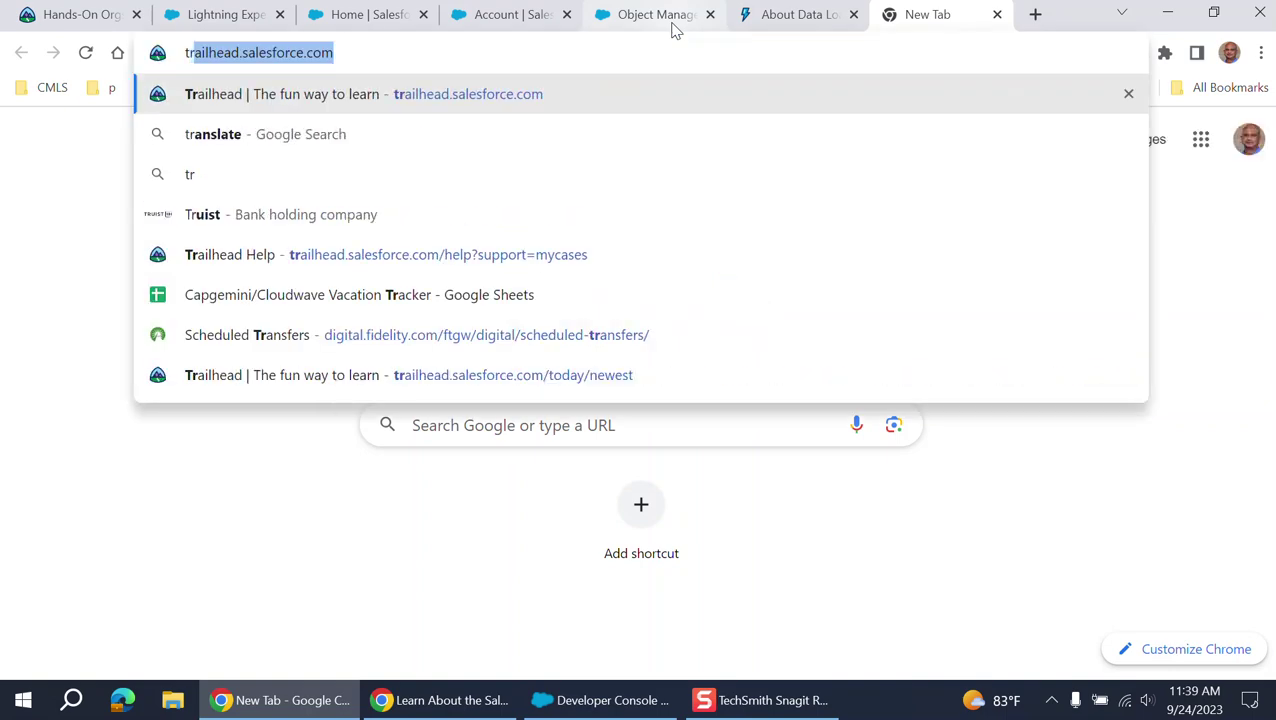
key(Return)
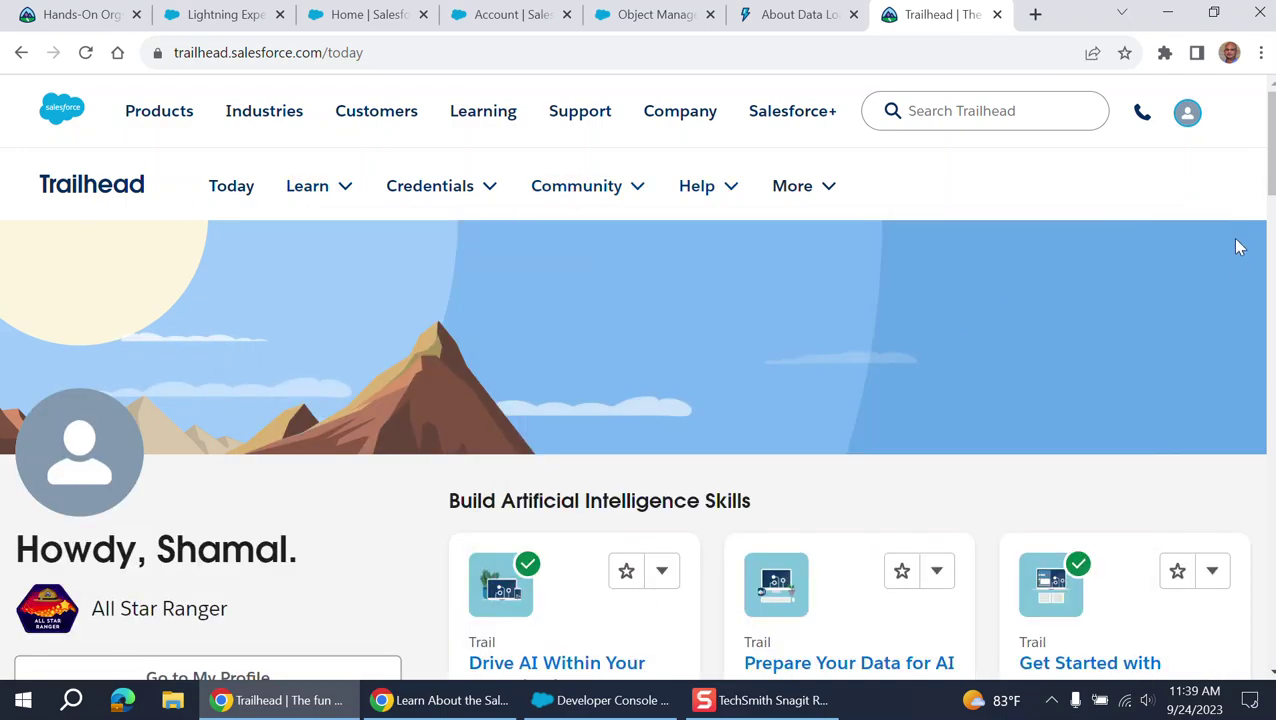
scroll(1238, 246, down, 5)
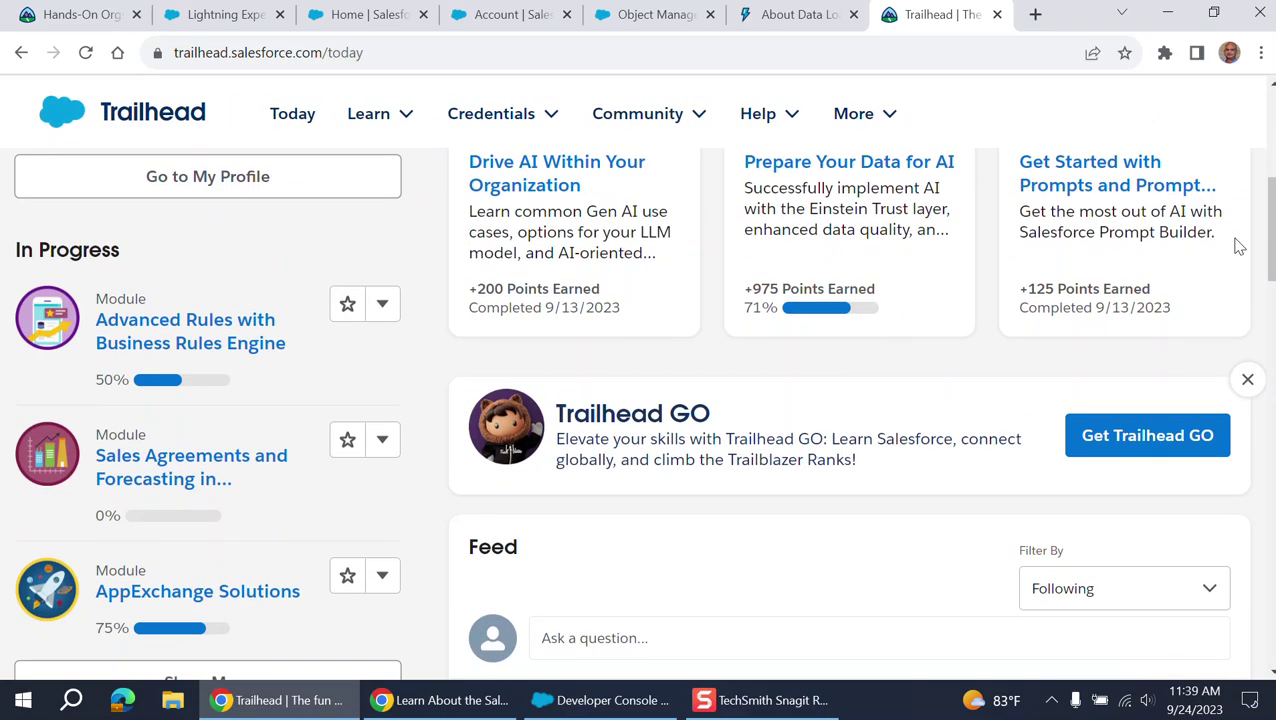
scroll(1238, 246, down, 7)
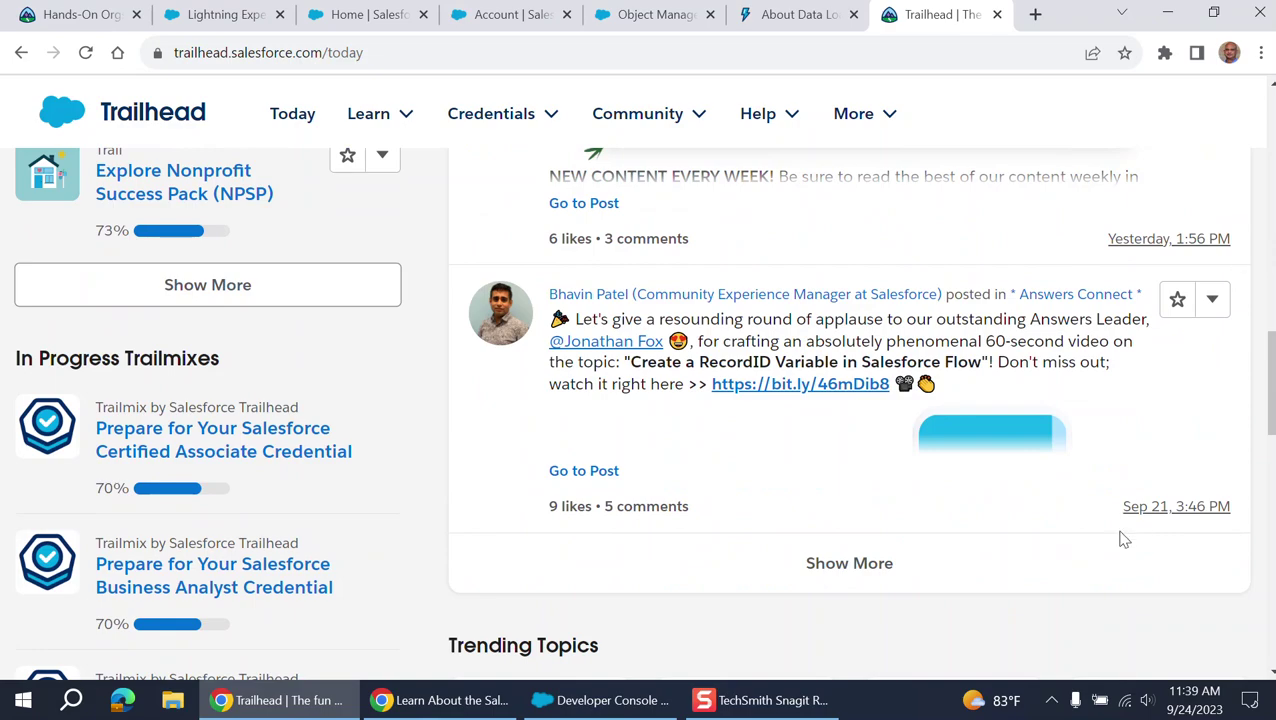
scroll(1124, 540, up, 12)
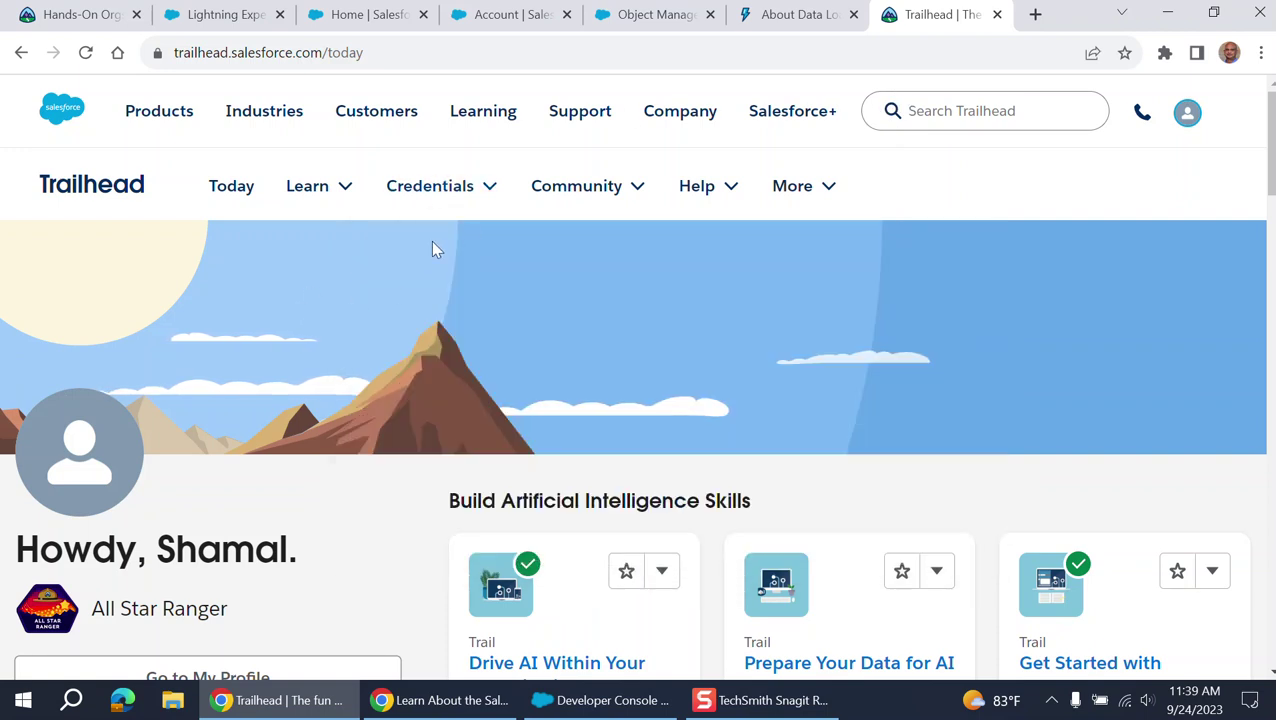
mouse_move(478, 228)
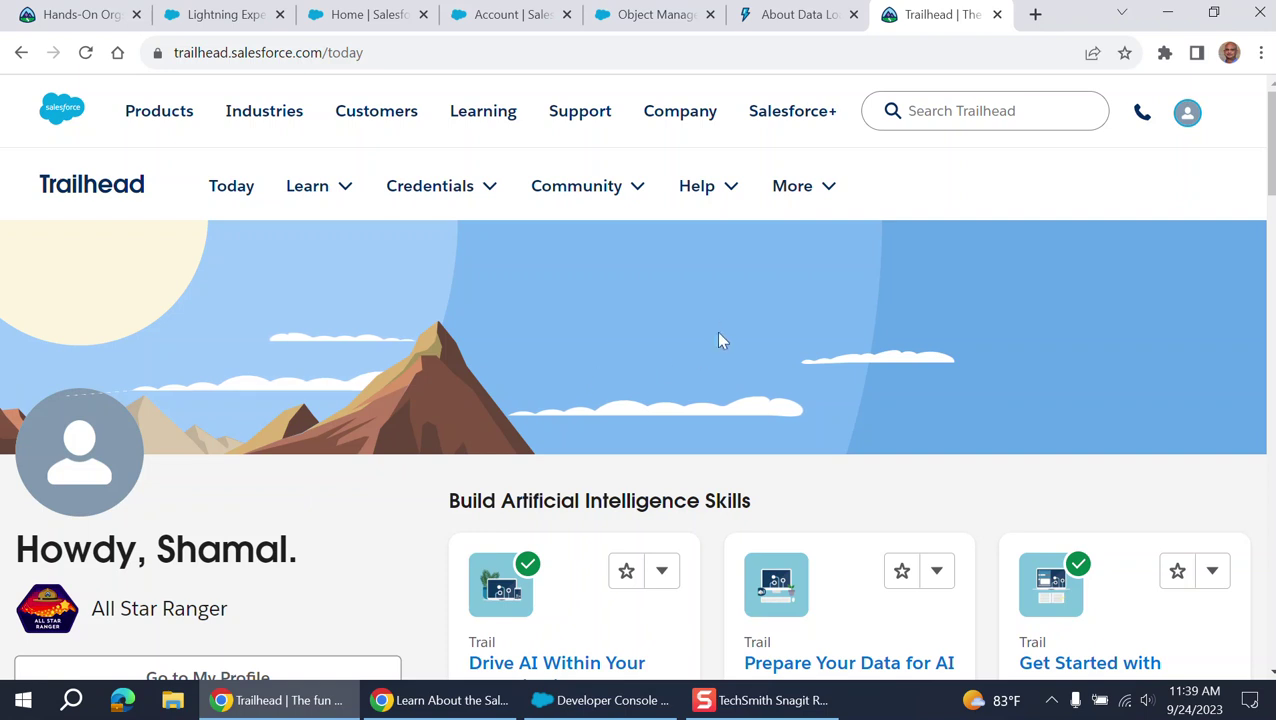
click(566, 186)
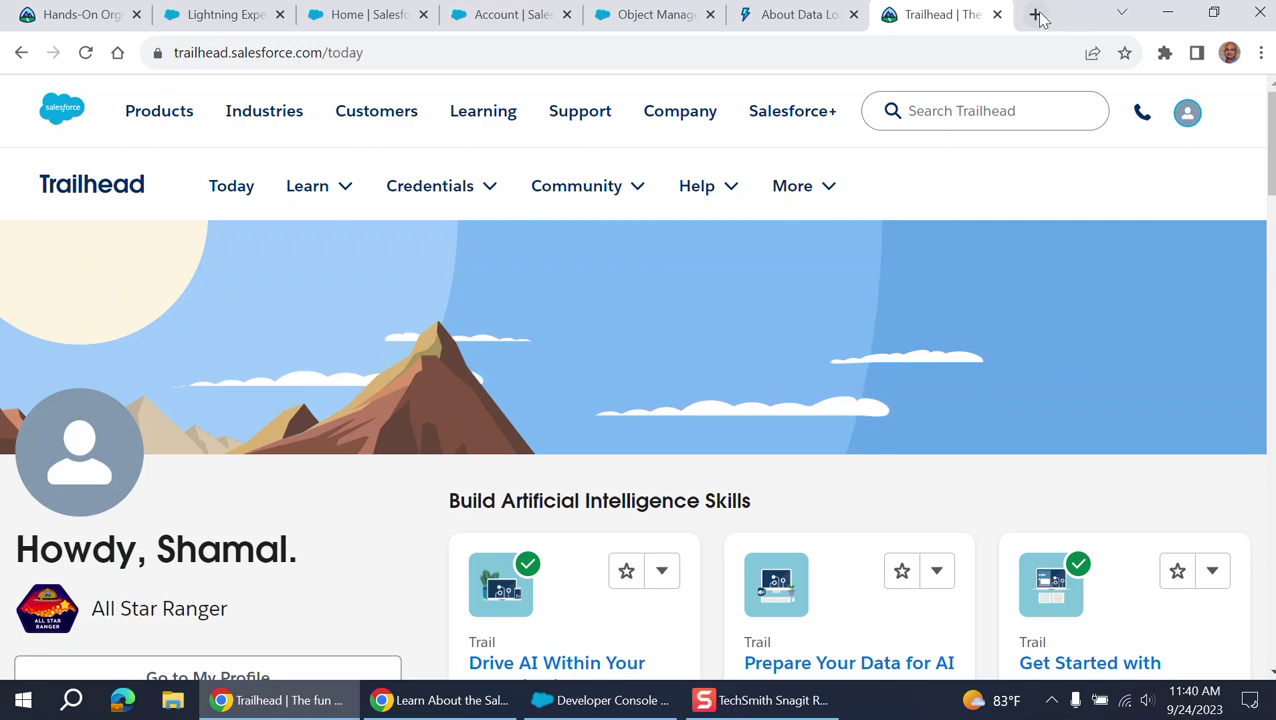
From Setup Home, filter Quick Find by 'flow', open Flows, and dismiss the New Flow dialog
click(359, 14)
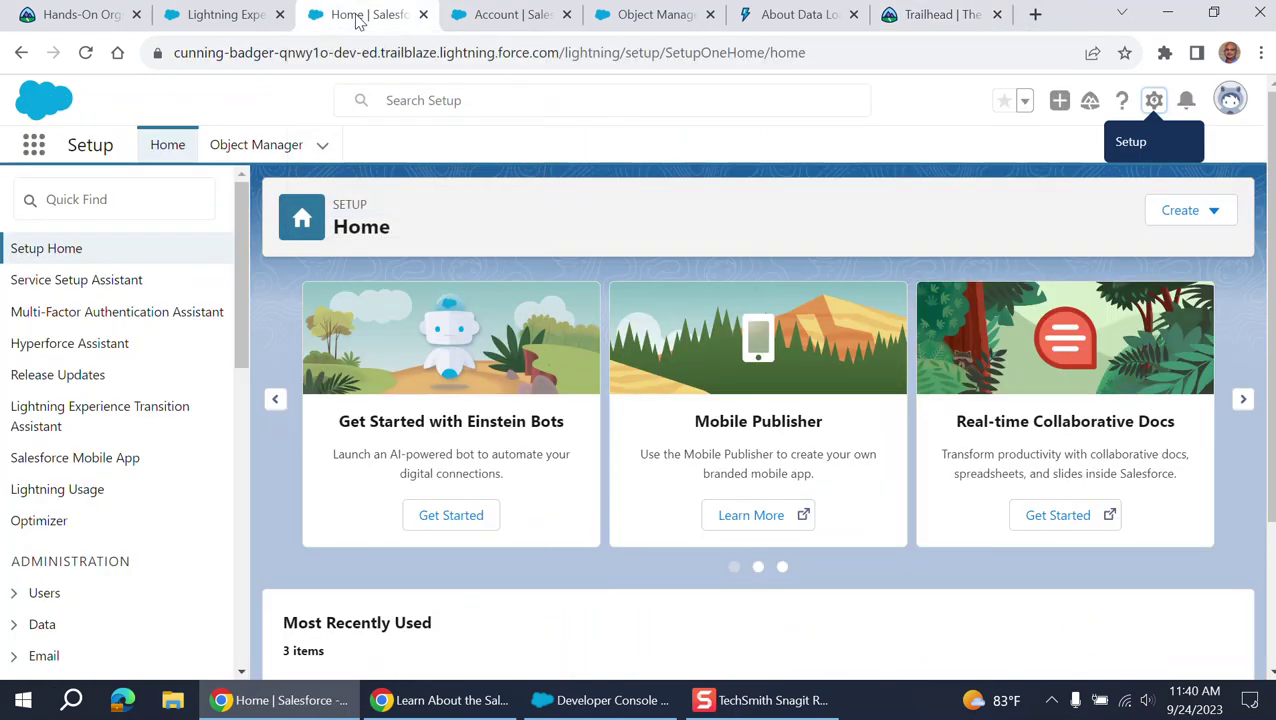
click(129, 202)
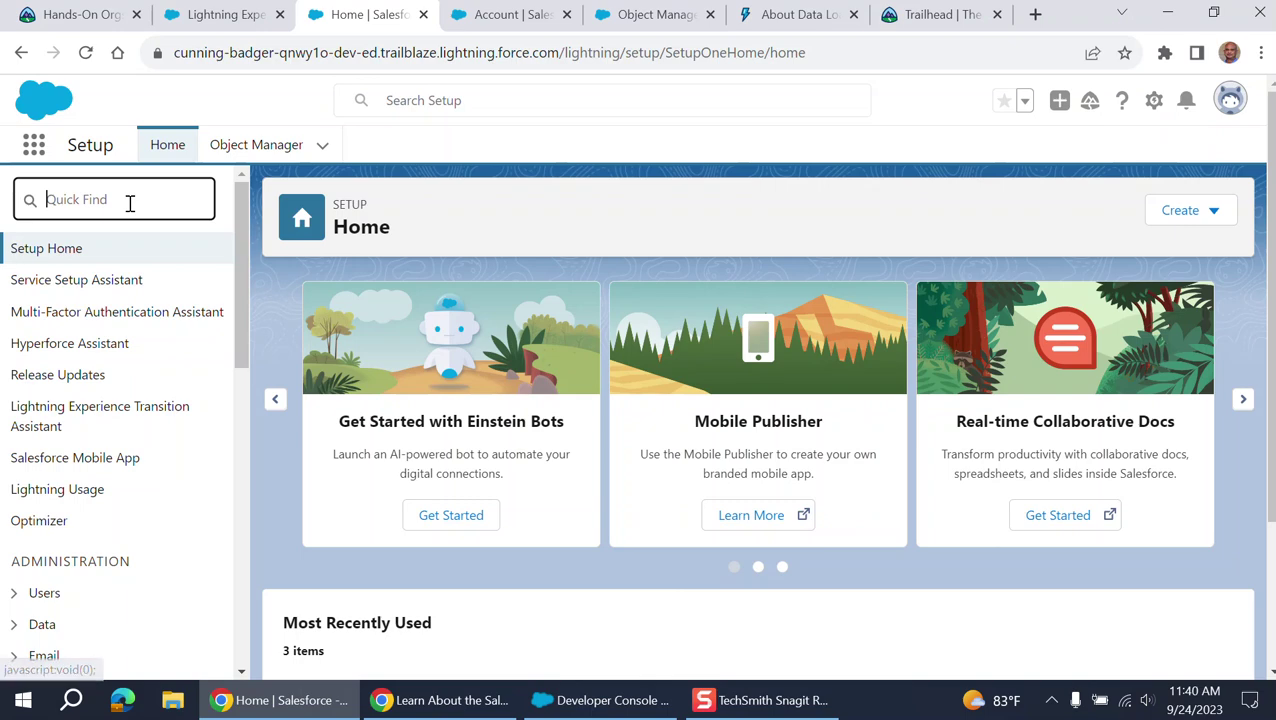
text(f)
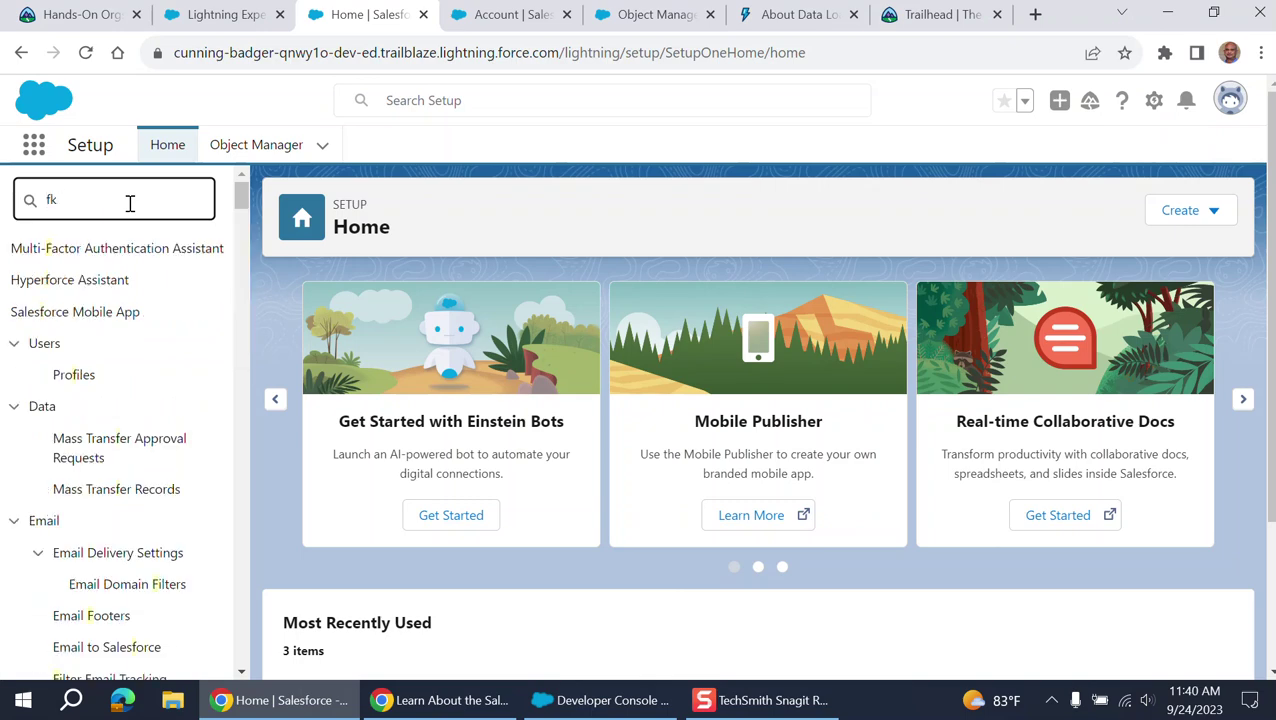
text(low)
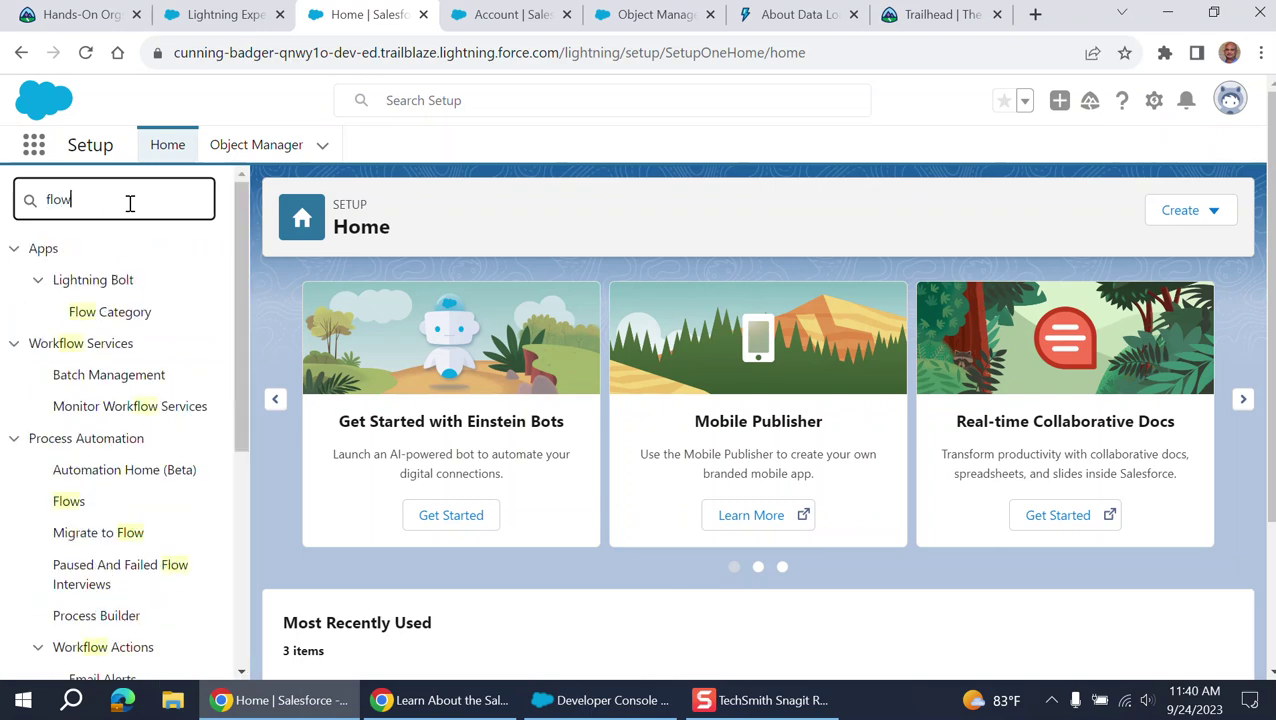
click(57, 503)
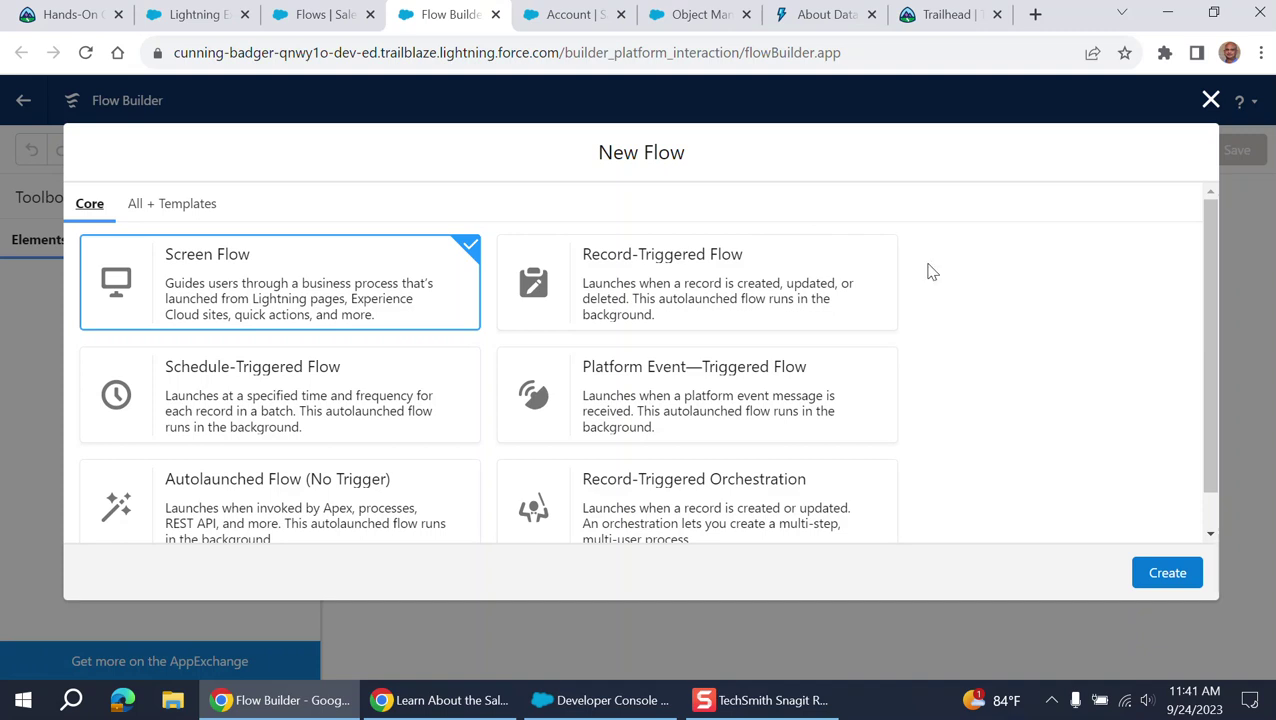
click(1211, 100)
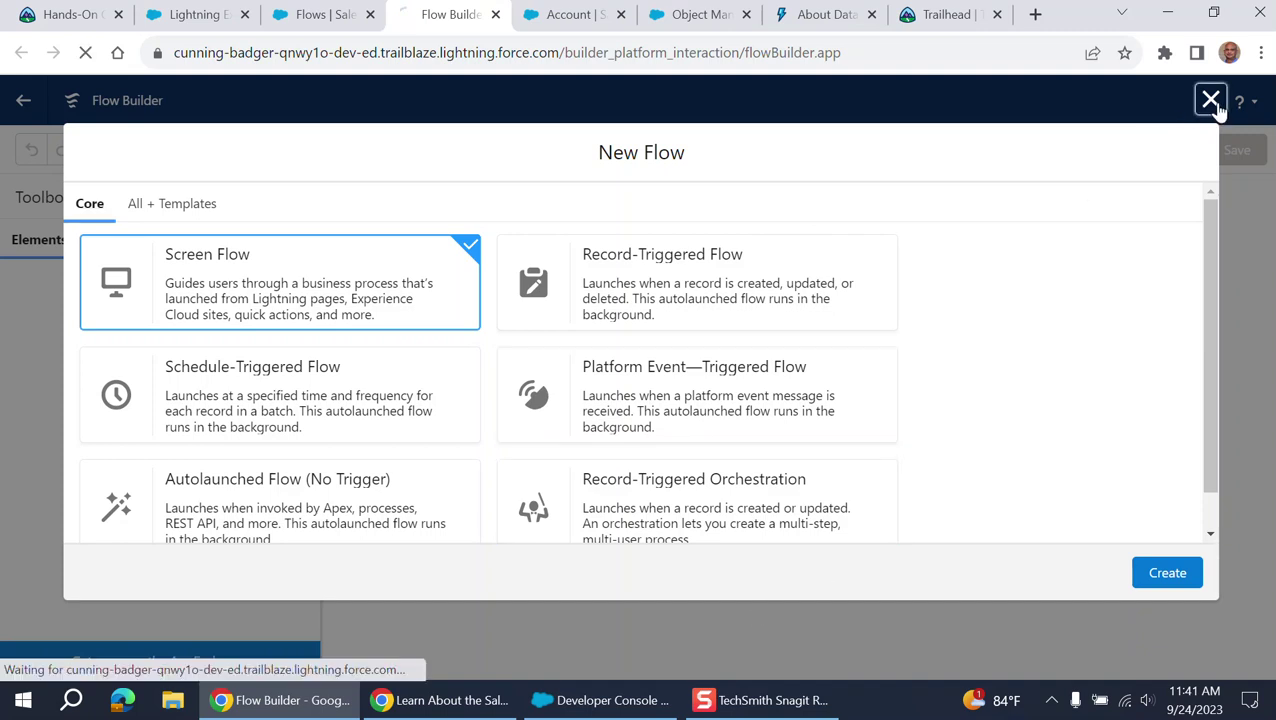